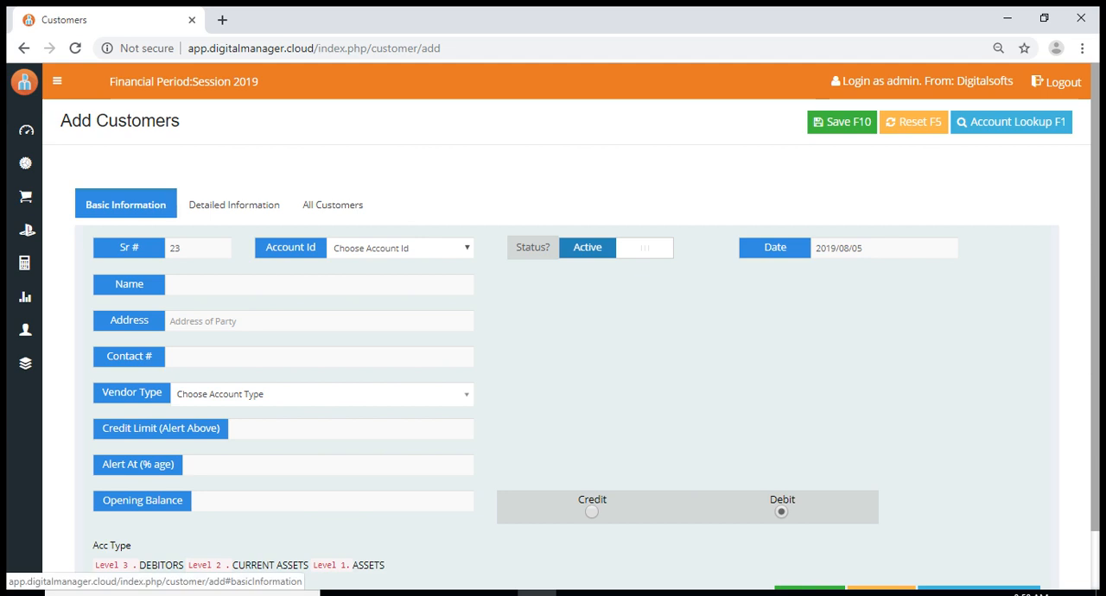
Look over the Detailed Information and All Customers sections, and return to the Basic Information section
{"action": "left_click", "coordinate": [232, 205]}
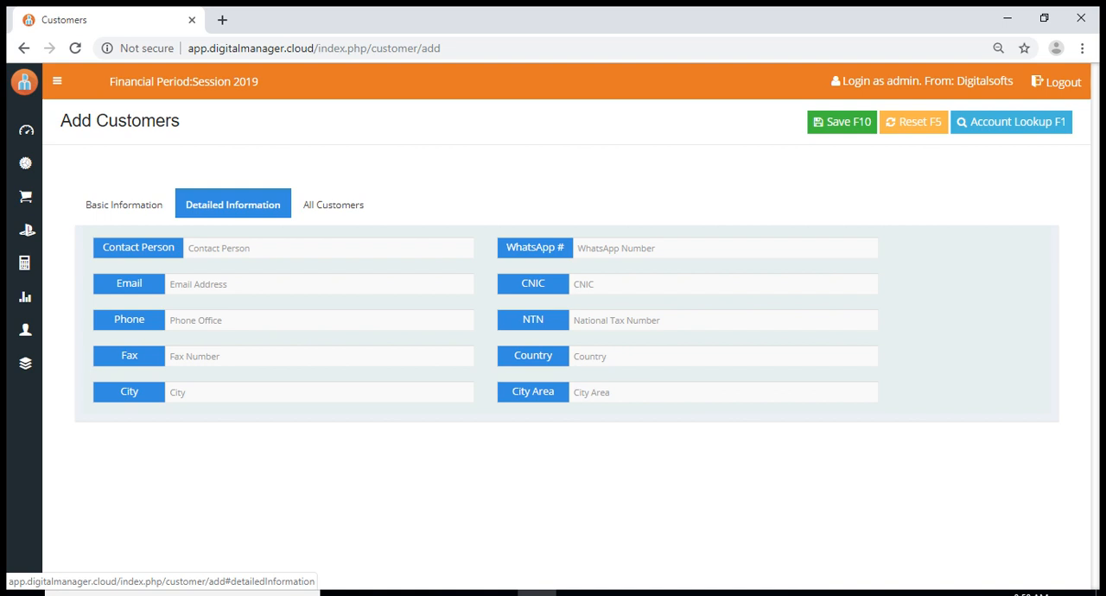
{"action": "left_click", "coordinate": [333, 205]}
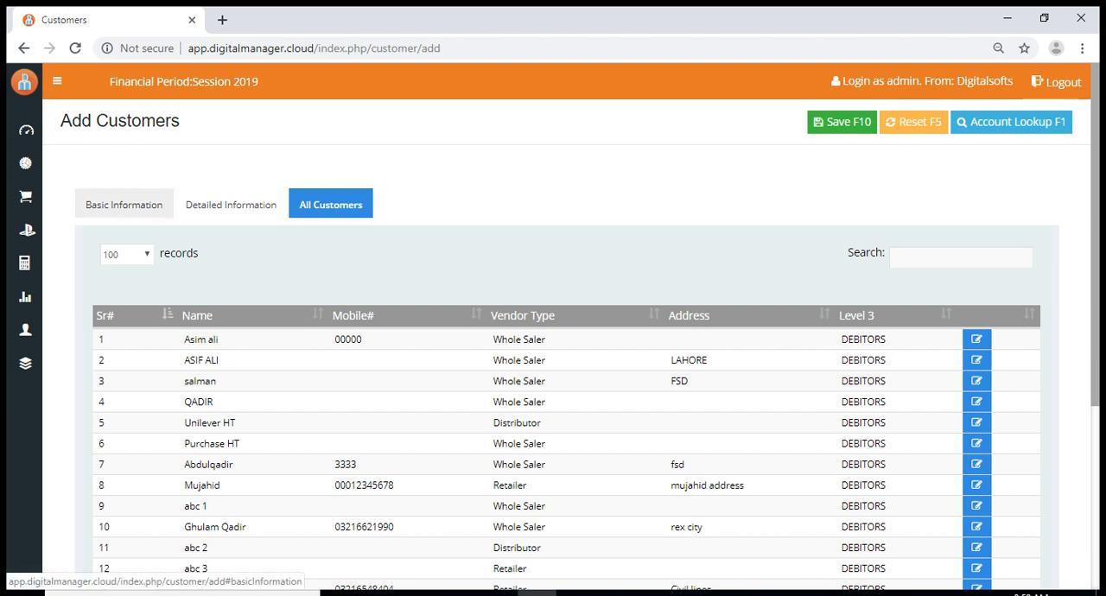
{"action": "left_click", "coordinate": [124, 205]}
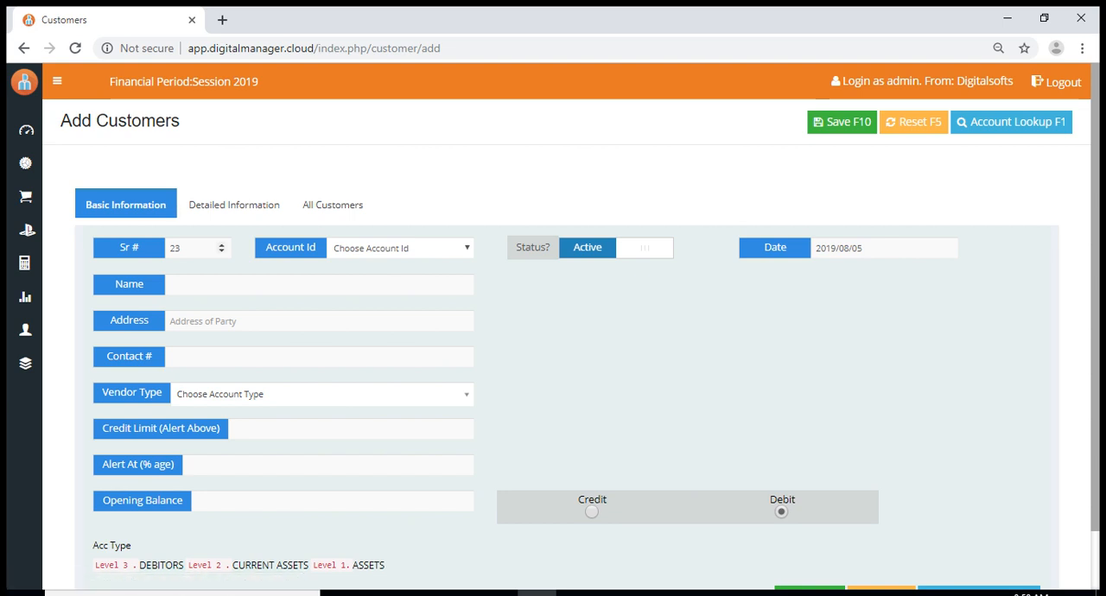
Look at the Sr # and Account Id fields of the new customer form
{"action": "left_click", "coordinate": [196, 248]}
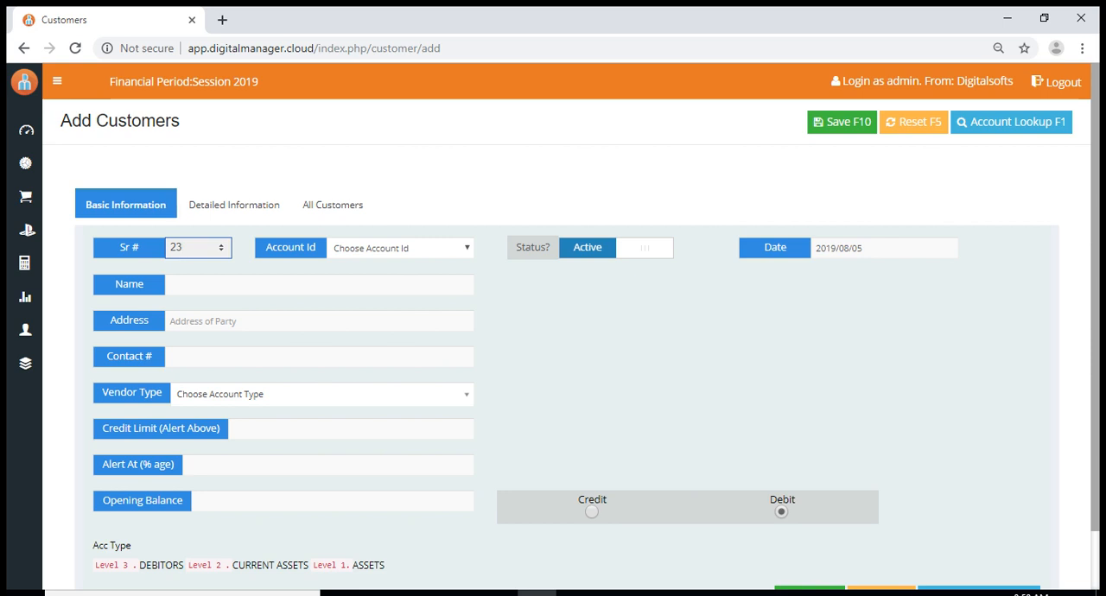
{"action": "left_click", "coordinate": [401, 248]}
{"action": "left_click", "coordinate": [400, 248]}
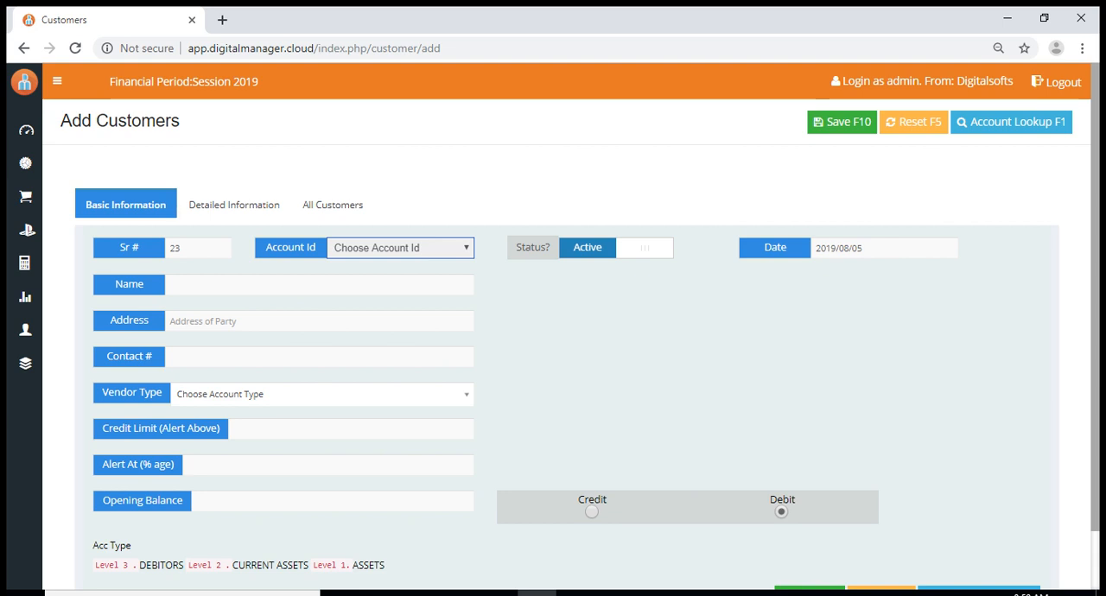
Toggle the customer's status between Active and Not Active, ending on Active
{"action": "key", "text": "Tab"}
{"action": "key", "text": "space"}
{"action": "key", "text": "space"}
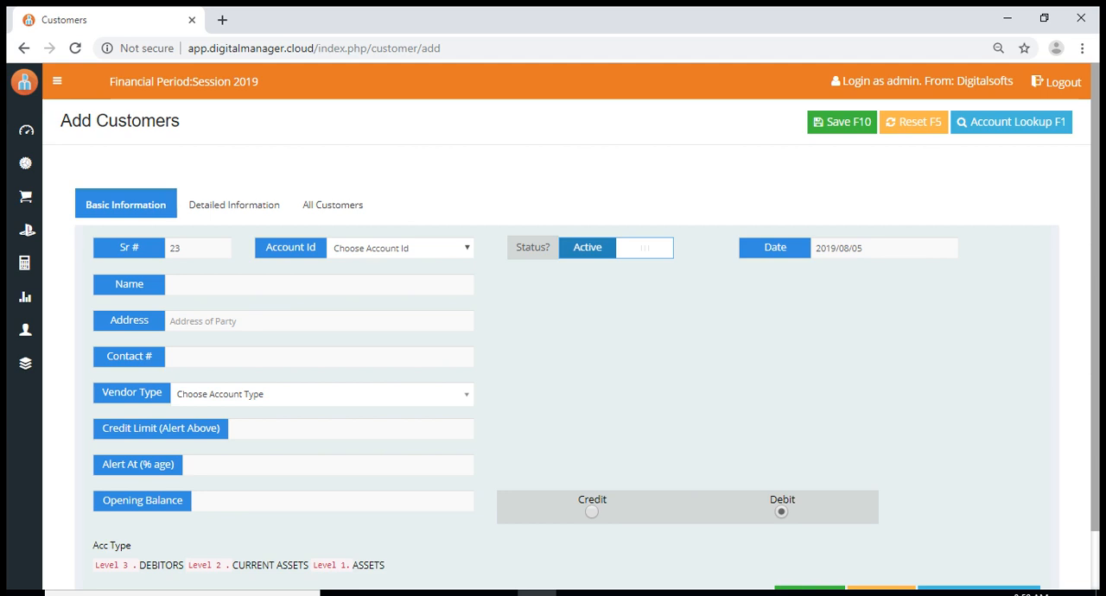
{"action": "key", "text": "space"}
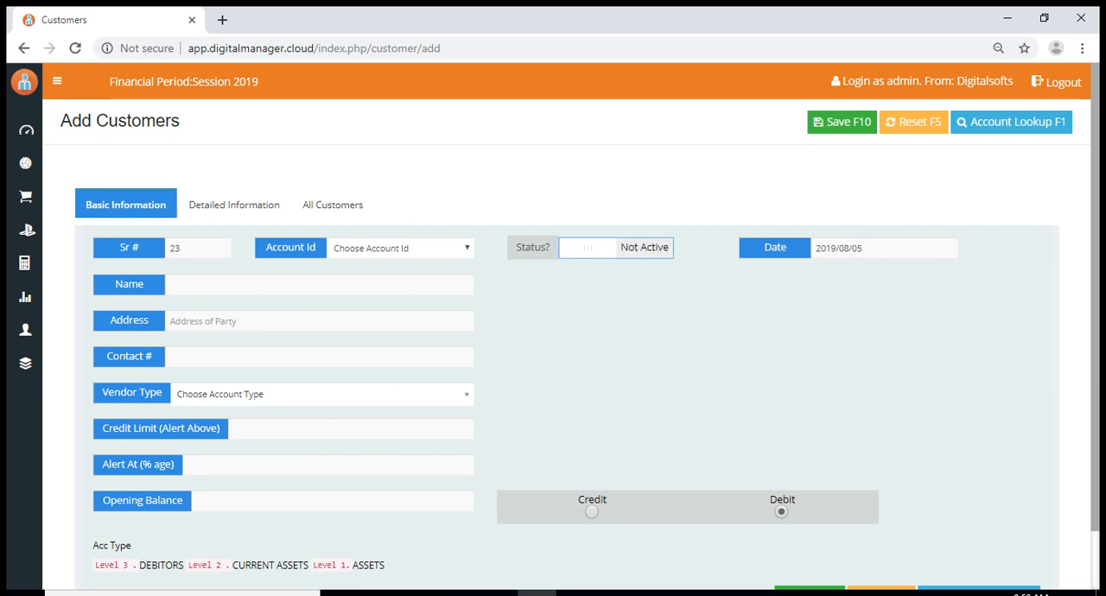
{"action": "key", "text": "space"}
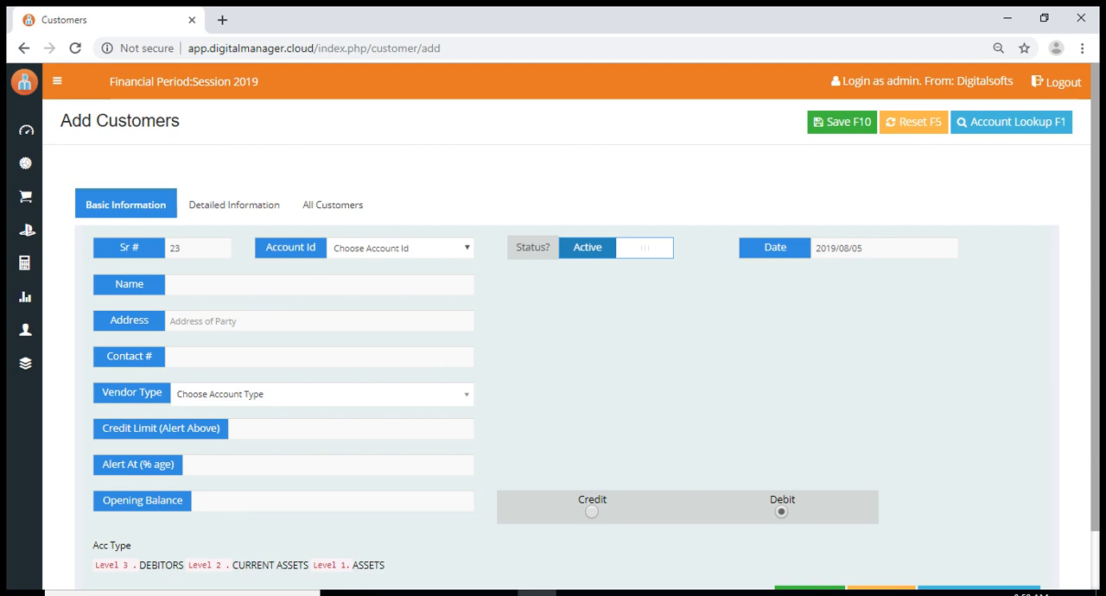
{"action": "key", "text": "space"}
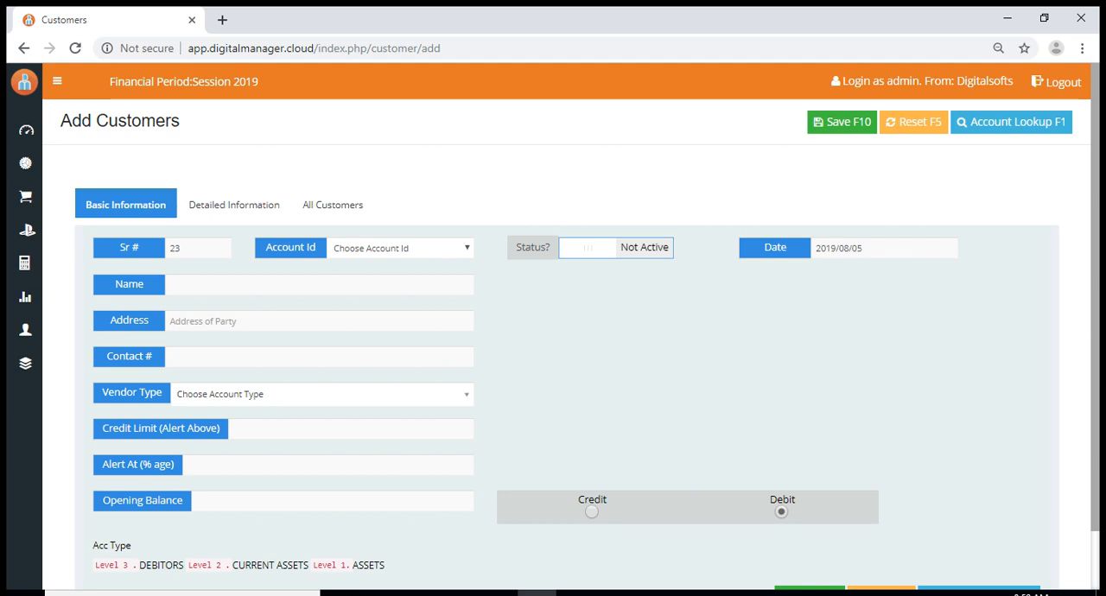
{"action": "key", "text": "space"}
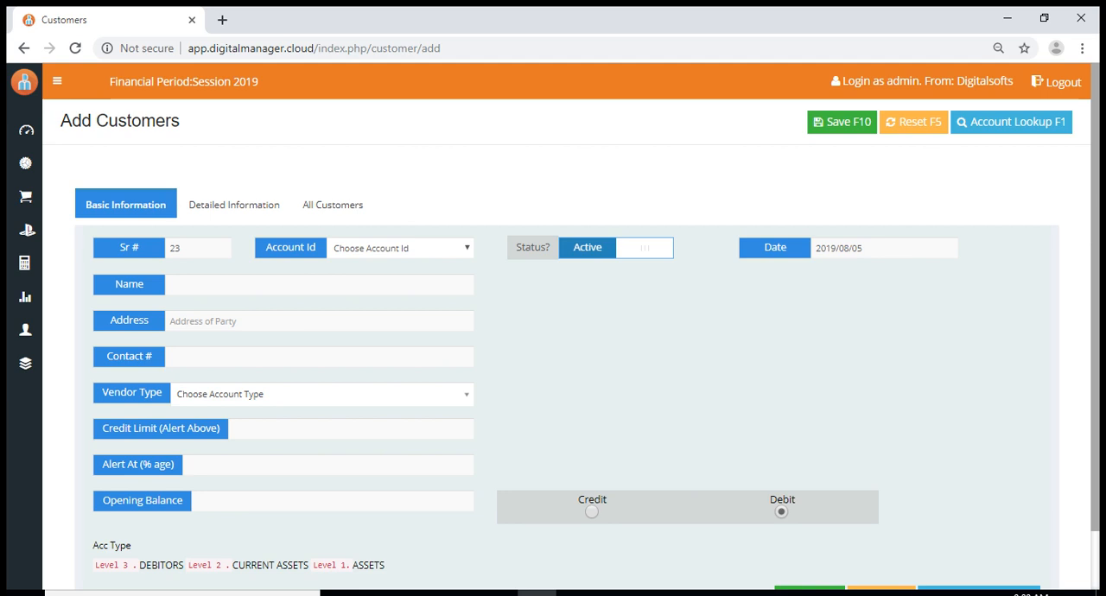
{"action": "key", "text": "space"}
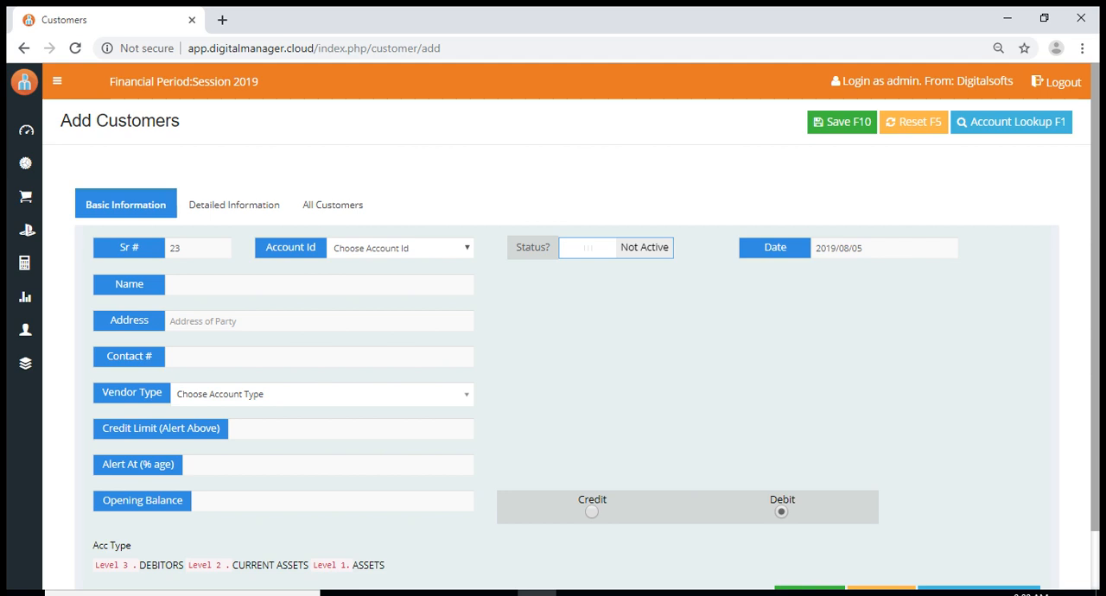
{"action": "key", "text": "space"}
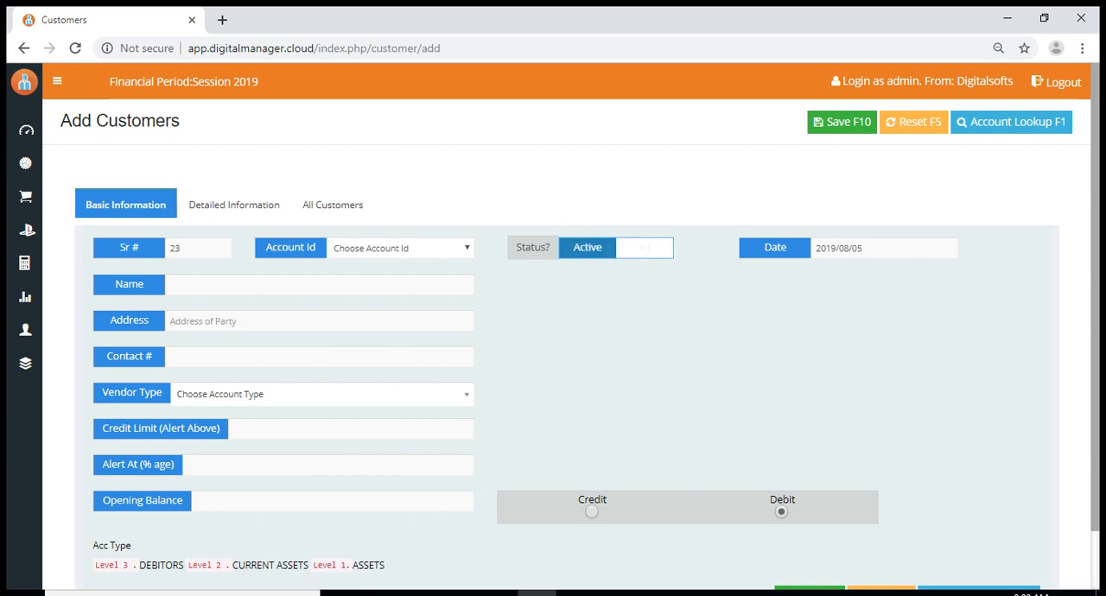
{"action": "key", "text": "Tab"}
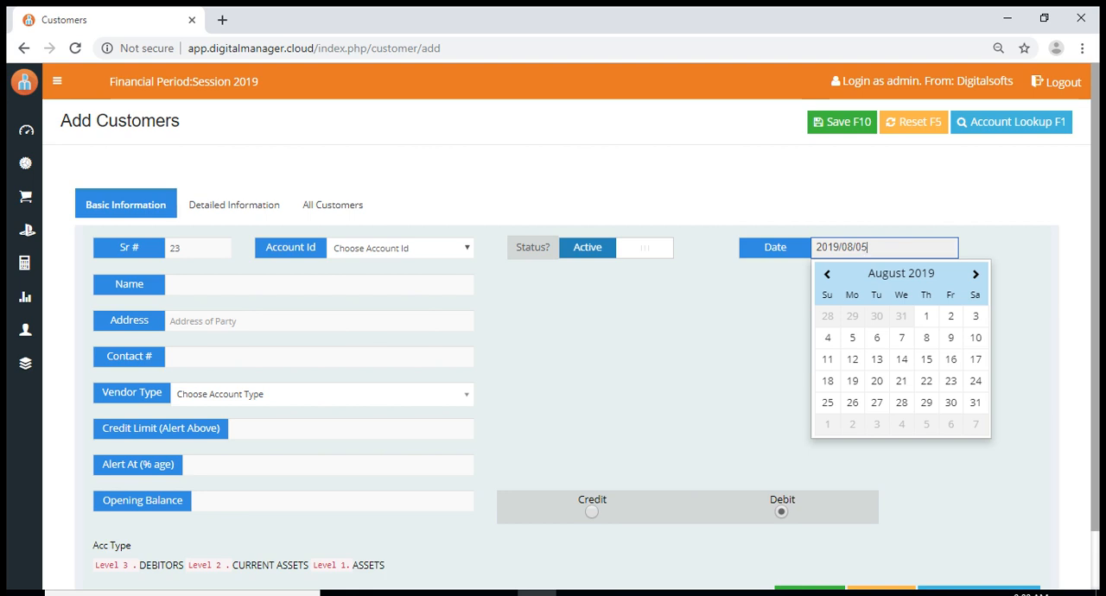
Dismiss the date picker and enter "Decent computers" as the customer's name
{"action": "left_click", "coordinate": [259, 285]}
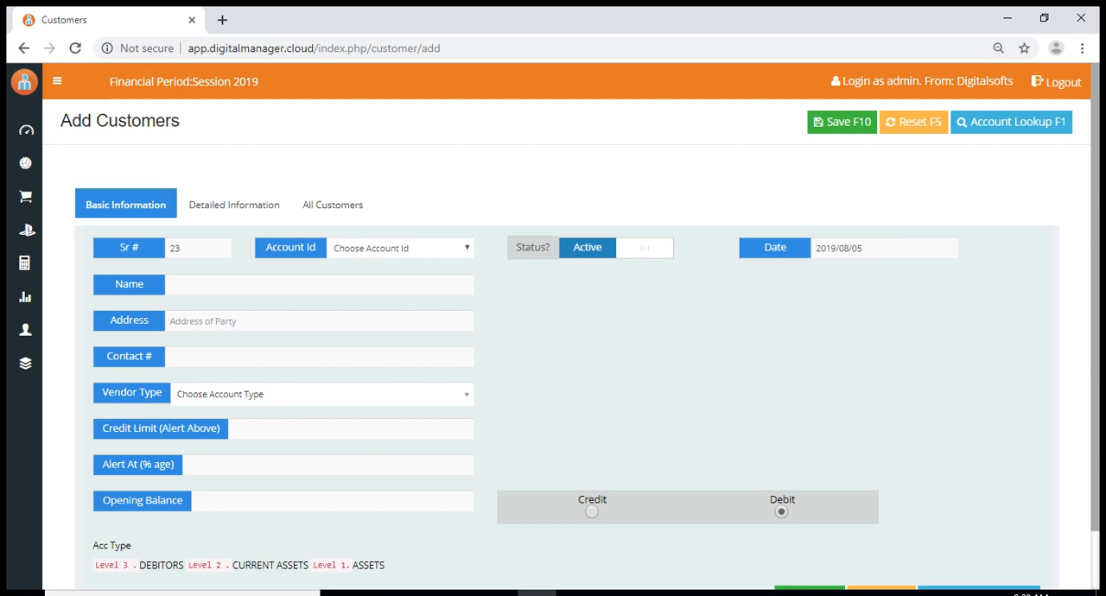
{"action": "left_click", "coordinate": [319, 285]}
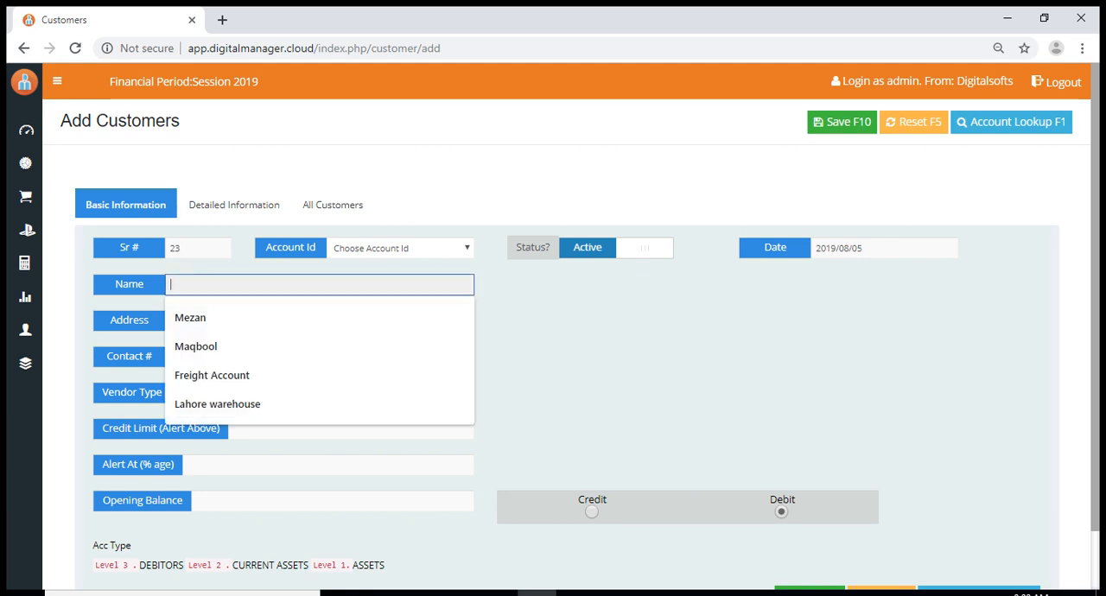
{"action": "type", "text": "Dec"}
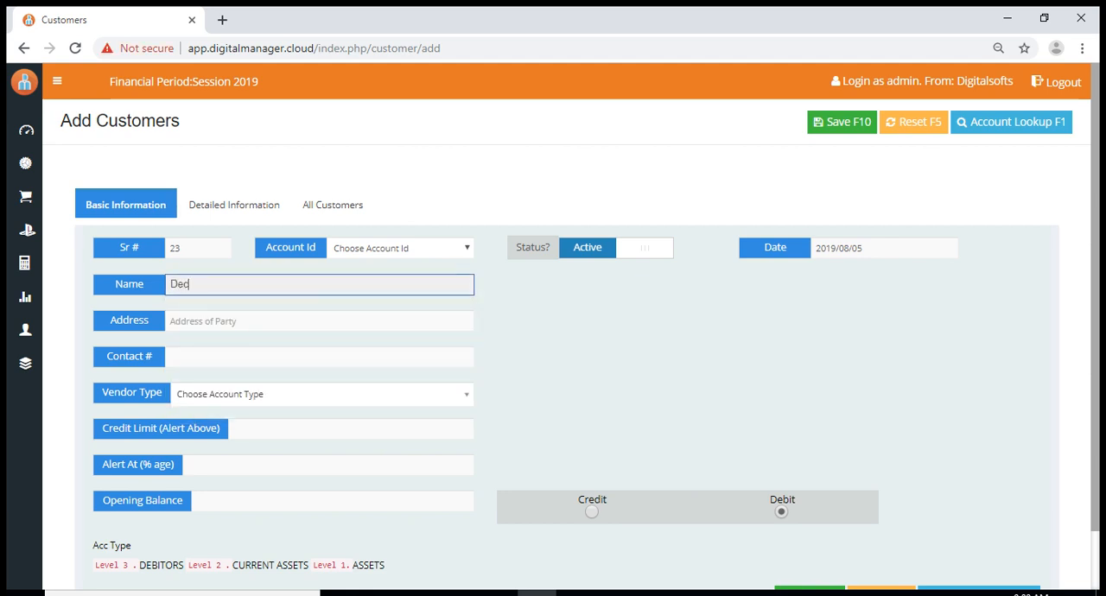
{"action": "type", "text": "ent computers"}
Fill in the customer's address with the previously used suggestion
{"action": "mouse_move", "coordinate": [24, 262]}
{"action": "left_click", "coordinate": [259, 320]}
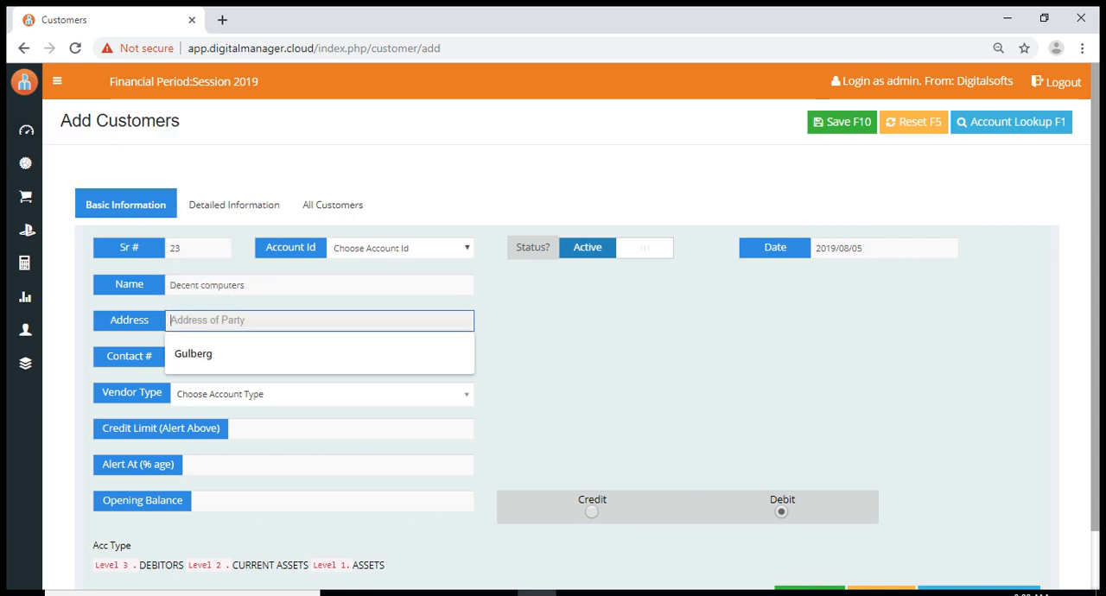
{"action": "key", "text": "Down"}
{"action": "key", "text": "Down"}
{"action": "key", "text": "Down"}
{"action": "key", "text": "Return"}
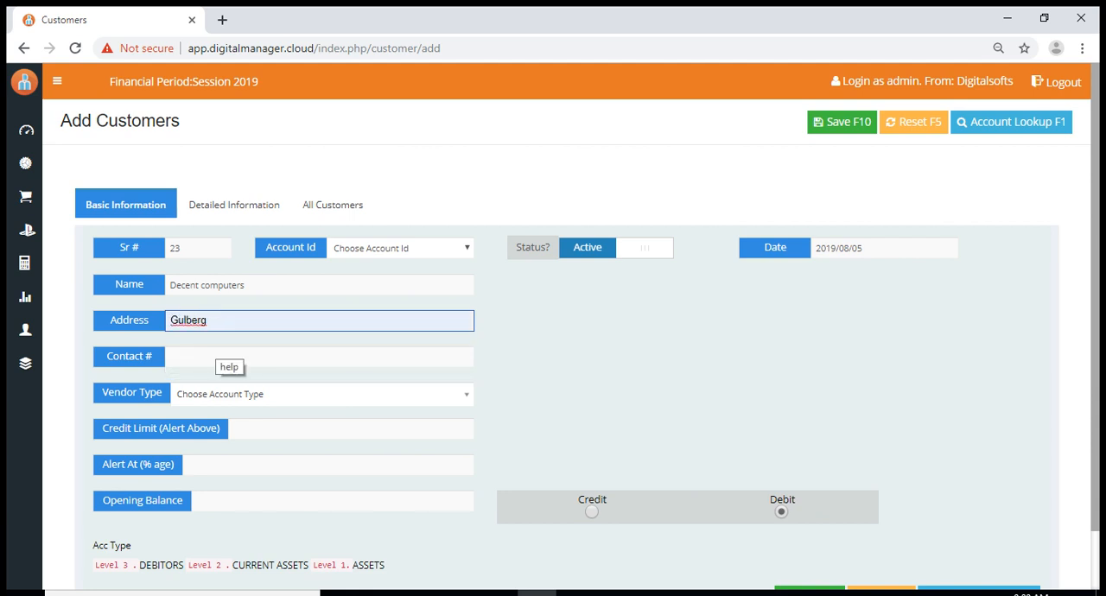
Fill in the customer's contact number from the suggested entry and set the vendor type to Whole Saler
{"action": "left_click", "coordinate": [216, 361]}
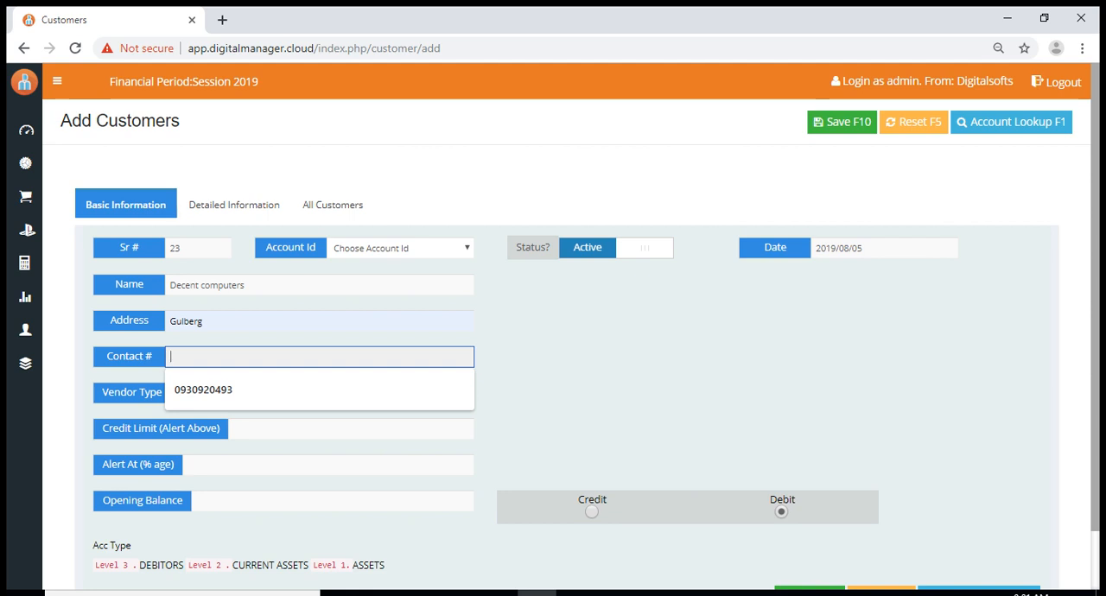
{"action": "left_click", "coordinate": [225, 391]}
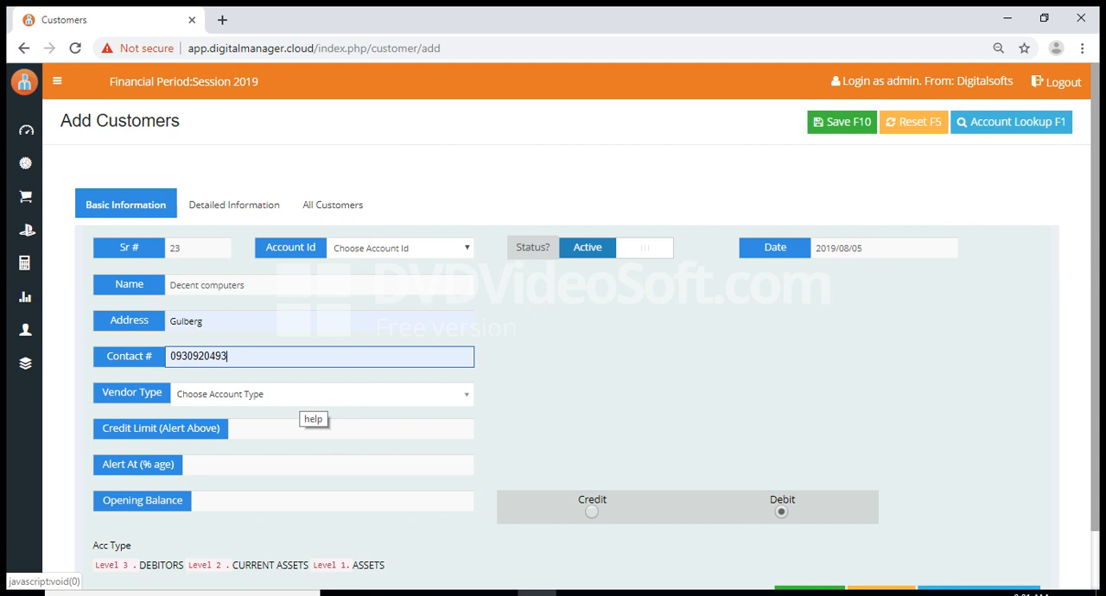
{"action": "left_click", "coordinate": [302, 398]}
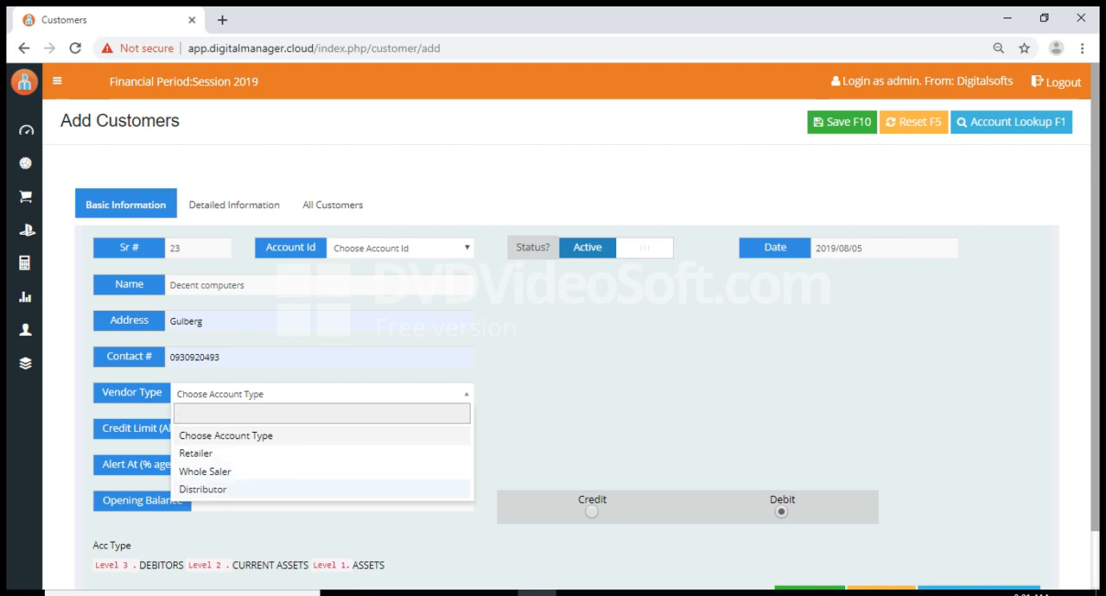
{"action": "key", "text": "Return"}
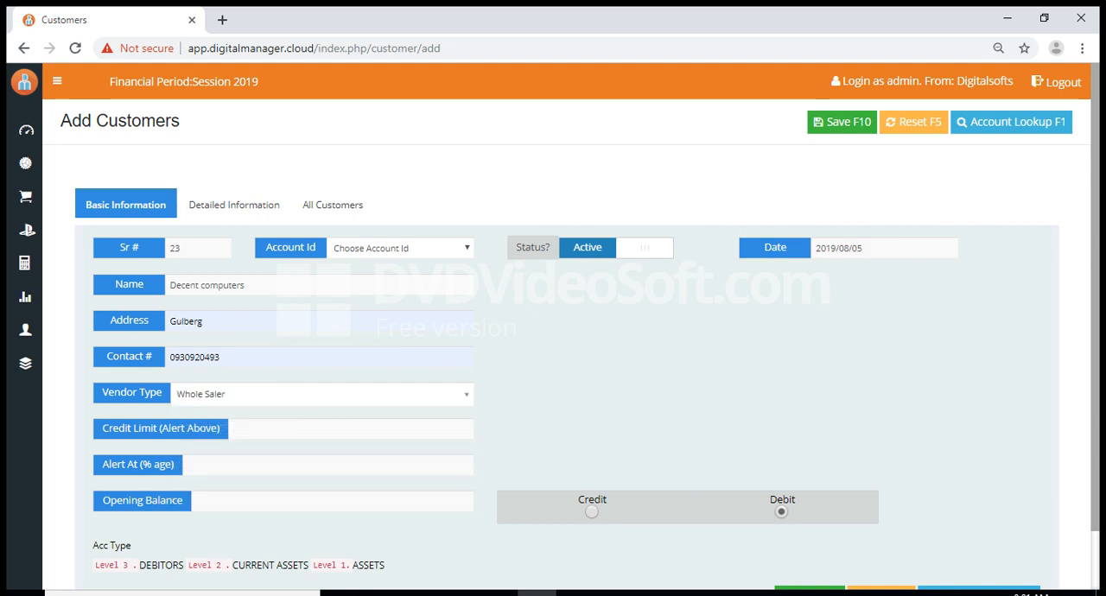
Look over the Credit Limit, Alert At (% age) and Opening Balance fields
{"action": "left_click", "coordinate": [233, 428]}
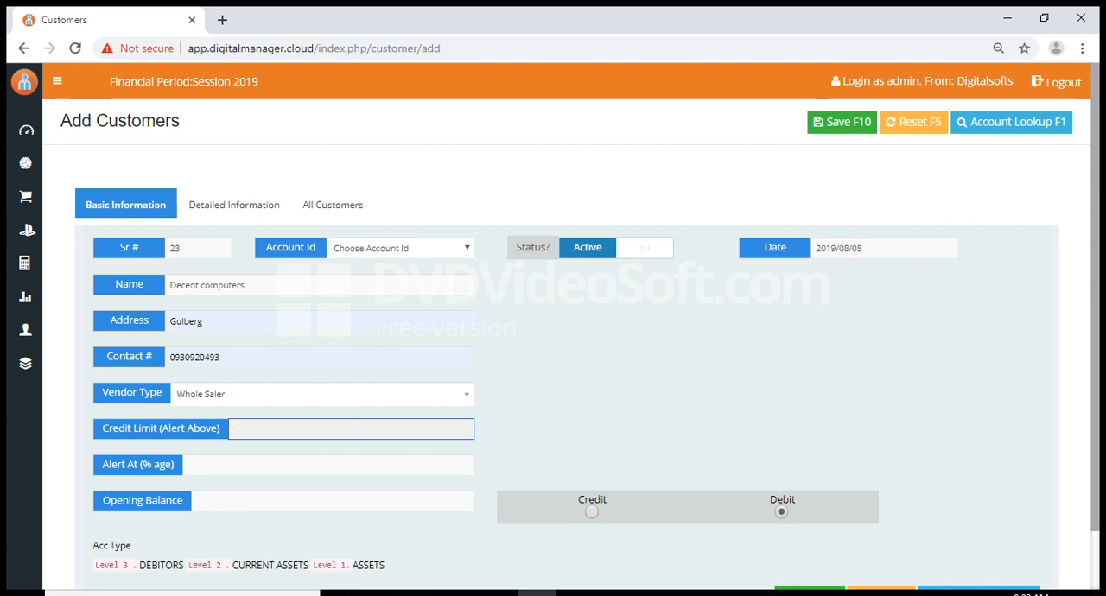
{"action": "key", "text": "Tab"}
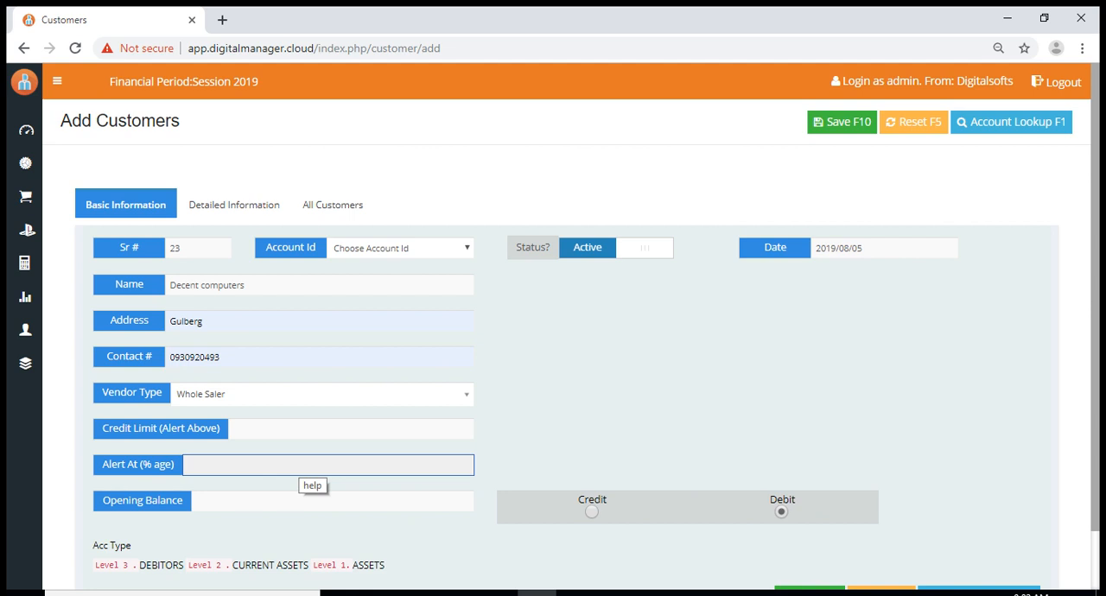
{"action": "left_click", "coordinate": [299, 501]}
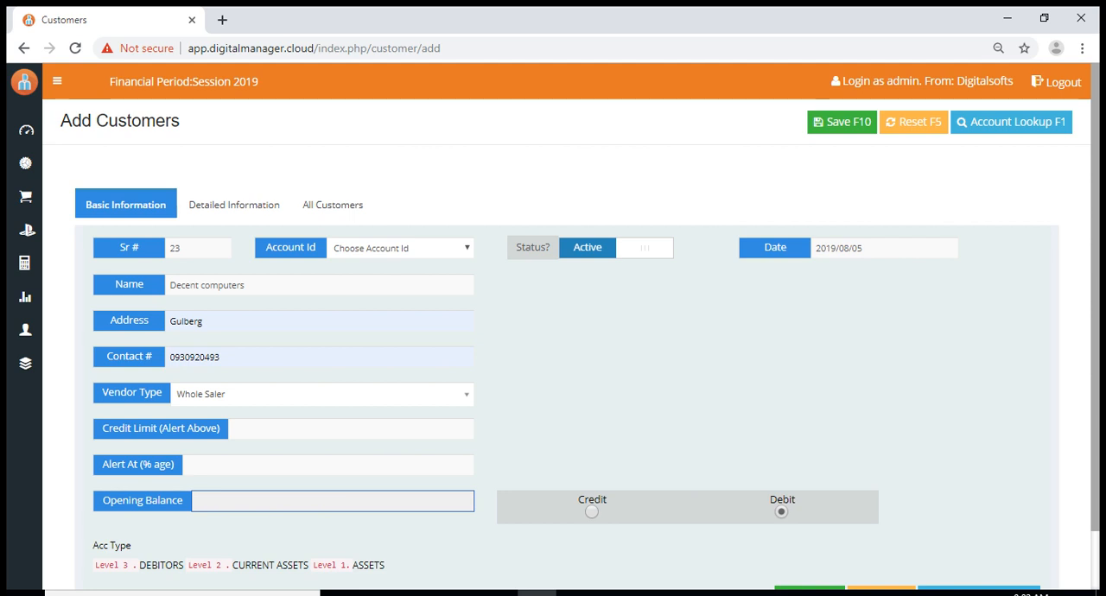
Switch the opening balance type between Credit and Debit, ending on Debit
{"action": "left_click", "coordinate": [592, 512]}
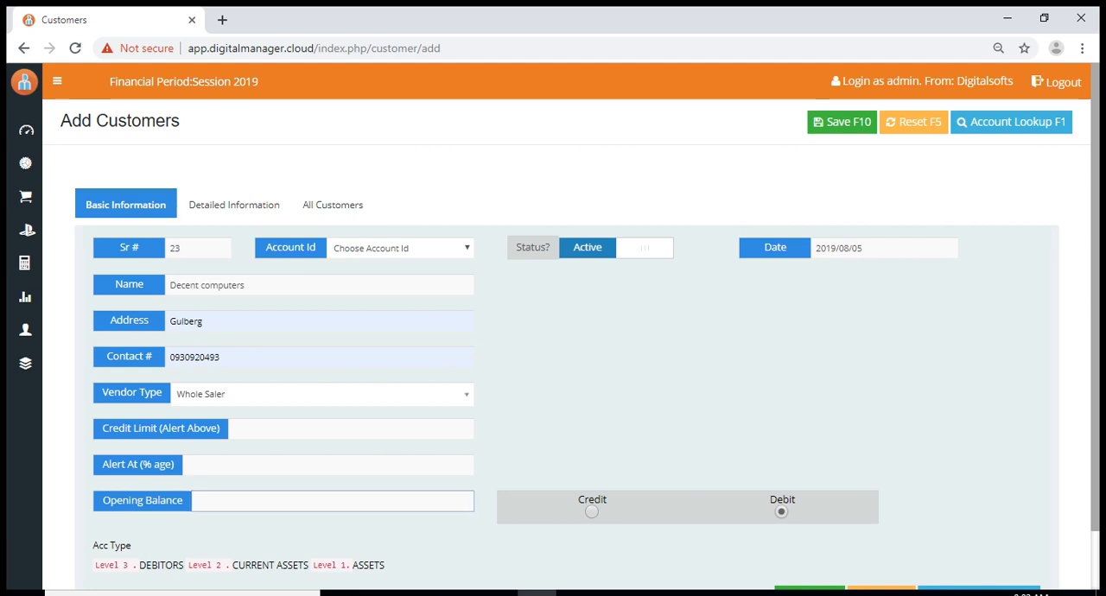
{"action": "left_click", "coordinate": [781, 511]}
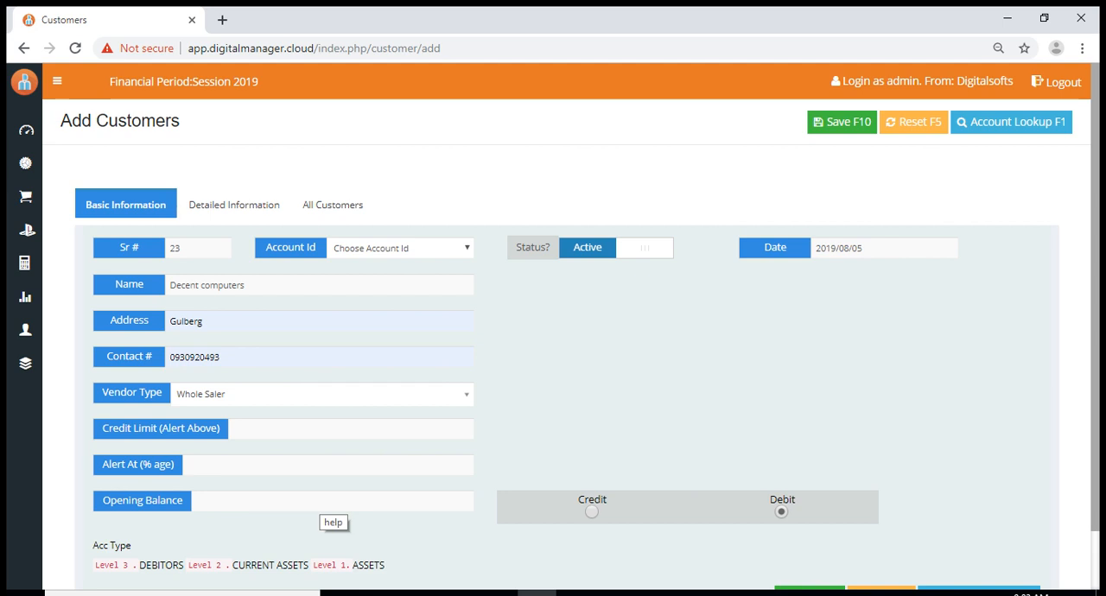
{"action": "left_click", "coordinate": [592, 511]}
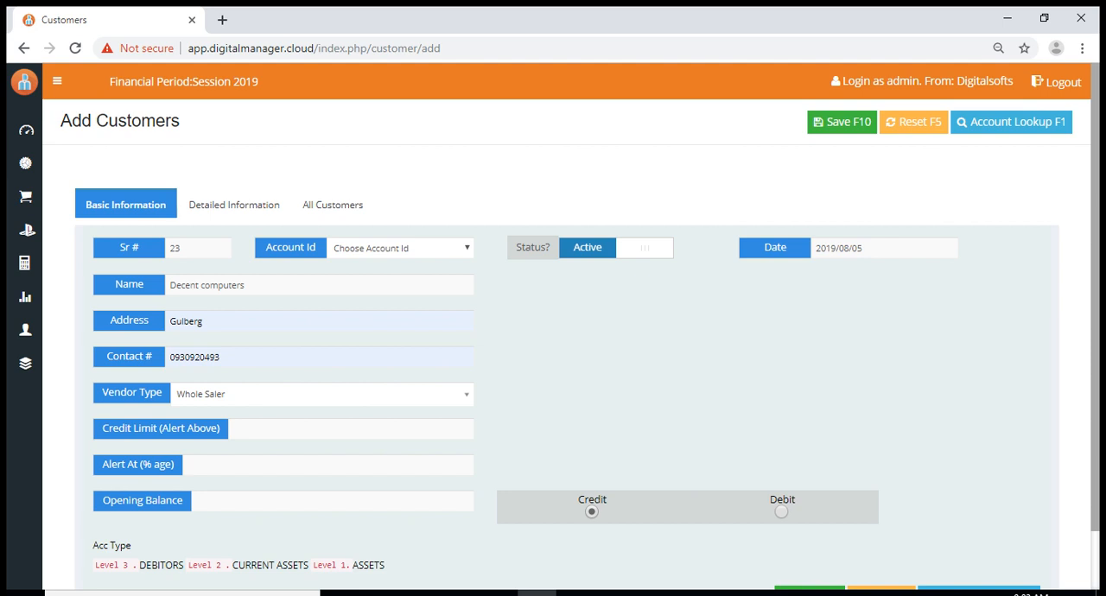
{"action": "left_click", "coordinate": [781, 511]}
In the customer's detailed information, fill in the contact person's name and WhatsApp number from the suggested entries
{"action": "left_click", "coordinate": [233, 205]}
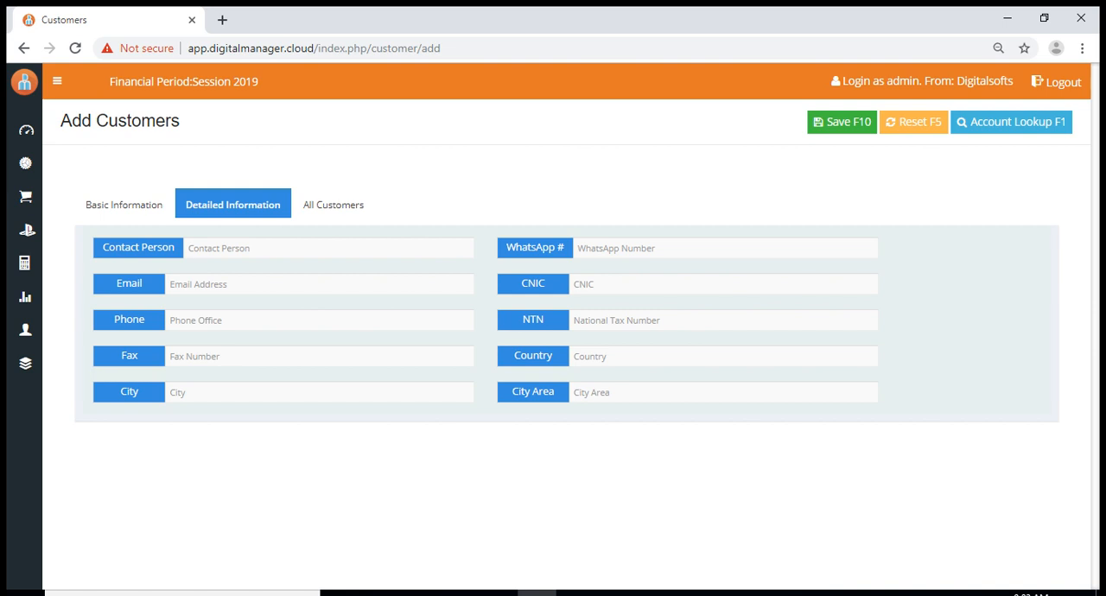
{"action": "left_click", "coordinate": [259, 248]}
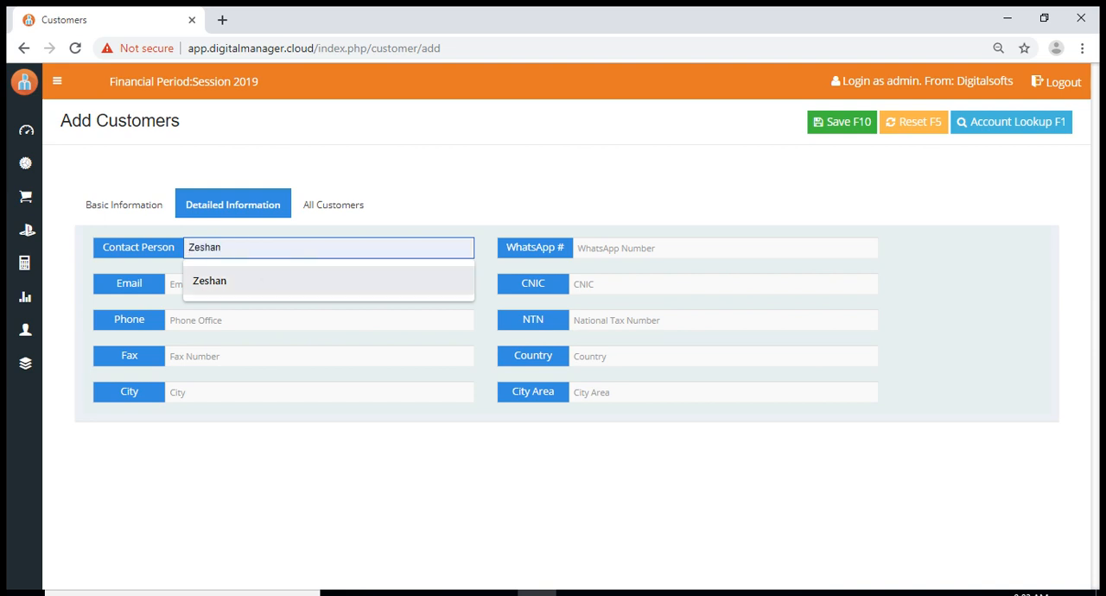
{"action": "left_click", "coordinate": [259, 281]}
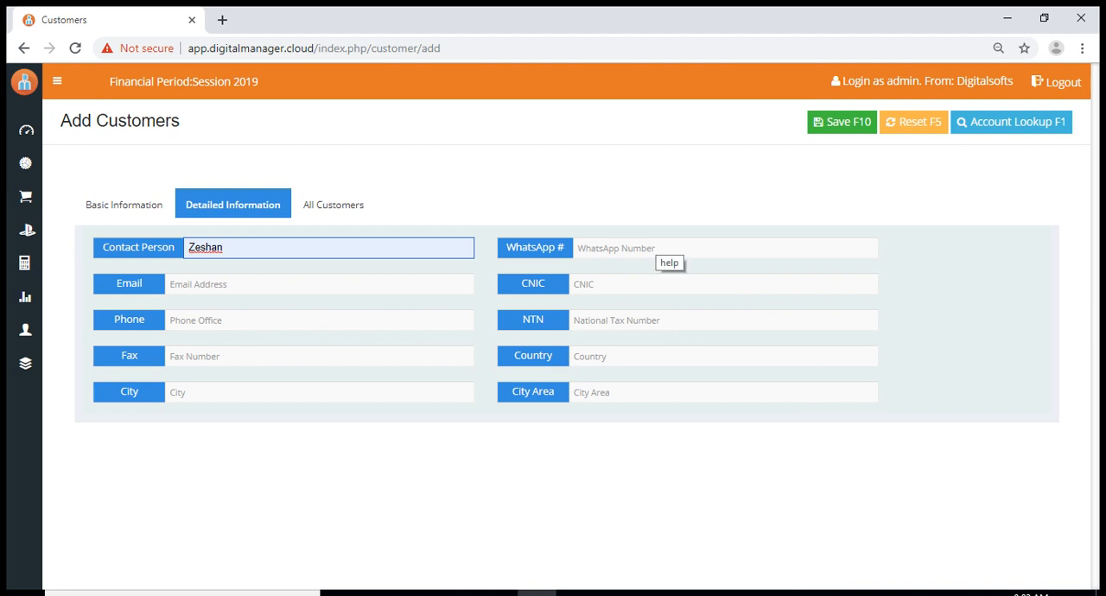
{"action": "left_click", "coordinate": [661, 249]}
{"action": "key", "text": "Down"}
{"action": "key", "text": "Return"}
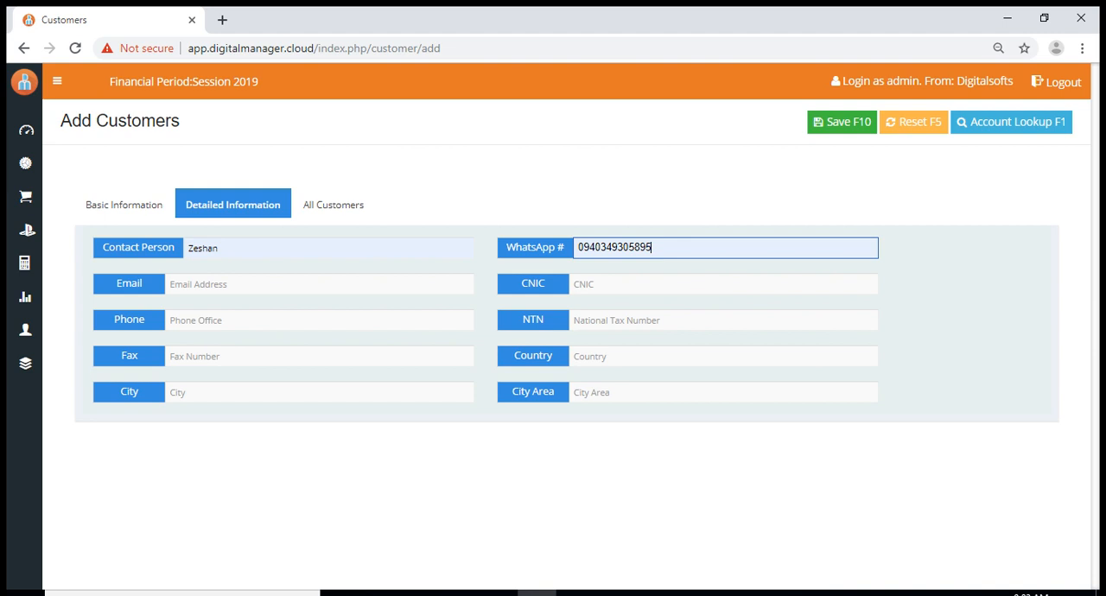
Fill in the customer's email address and CNIC number from the suggested entries
{"action": "left_click", "coordinate": [319, 285]}
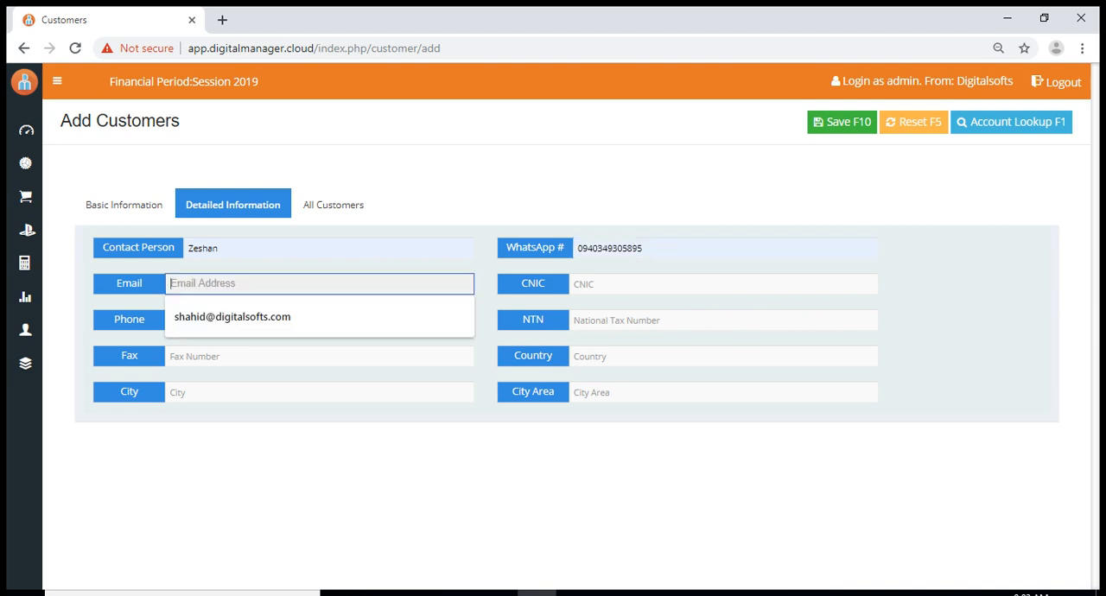
{"action": "key", "text": "Down"}
{"action": "key", "text": "Return"}
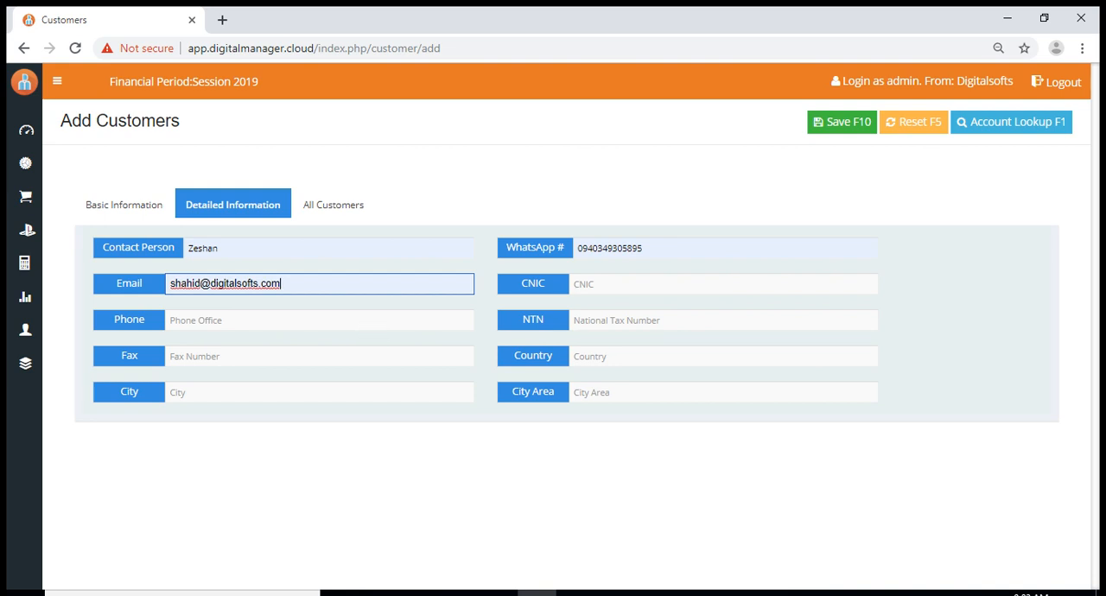
{"action": "left_click", "coordinate": [596, 285]}
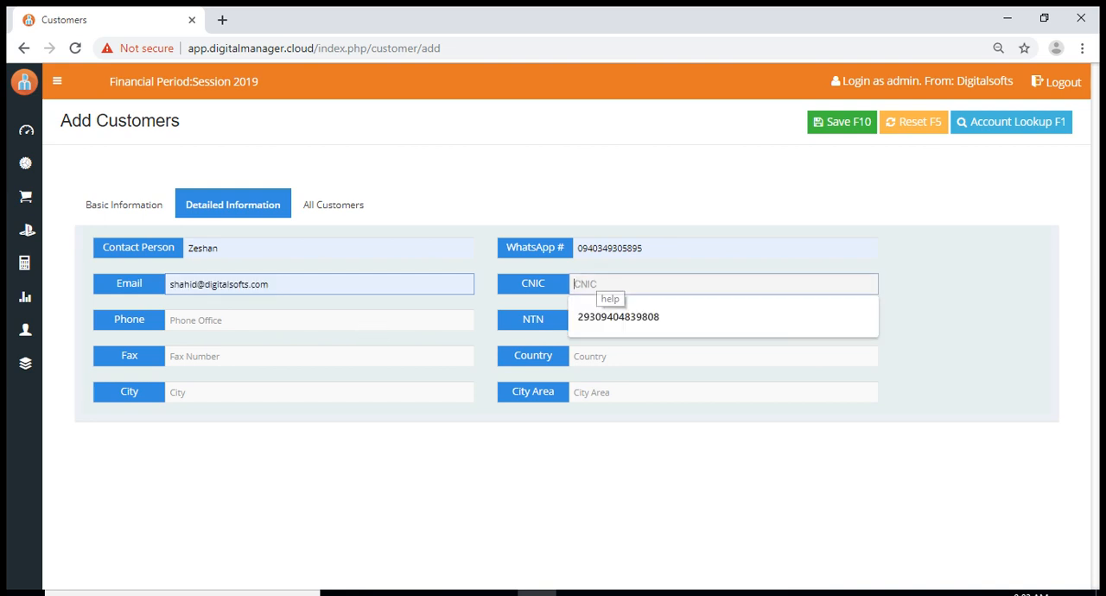
{"action": "key", "text": "Down"}
{"action": "key", "text": "Return"}
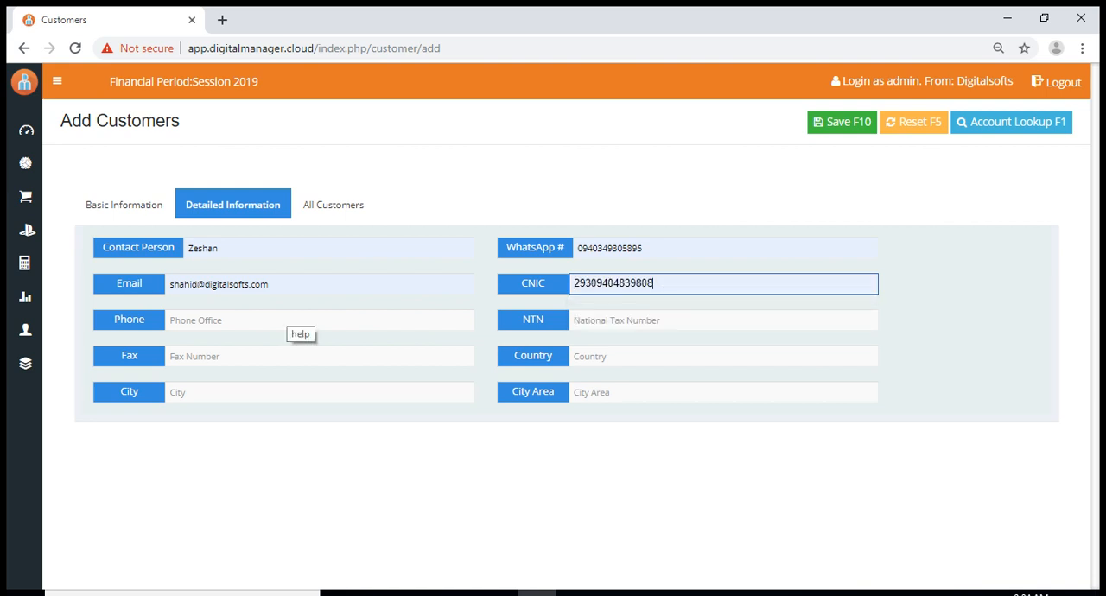
Fill in the customer's office phone number and national tax number (NTN) from the suggested entries
{"action": "left_click", "coordinate": [293, 321]}
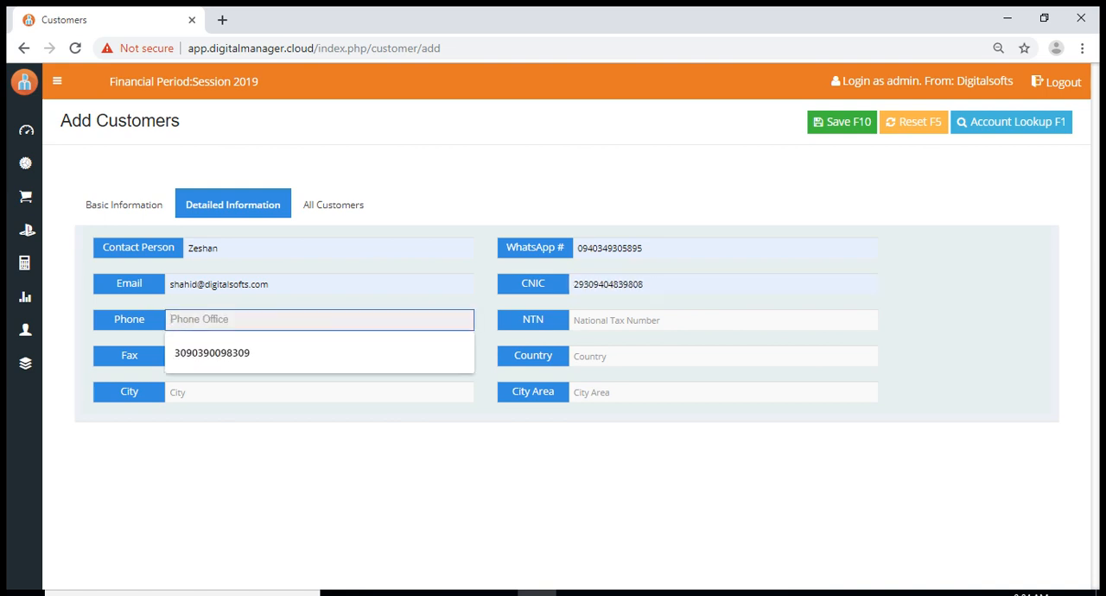
{"action": "left_click", "coordinate": [276, 353]}
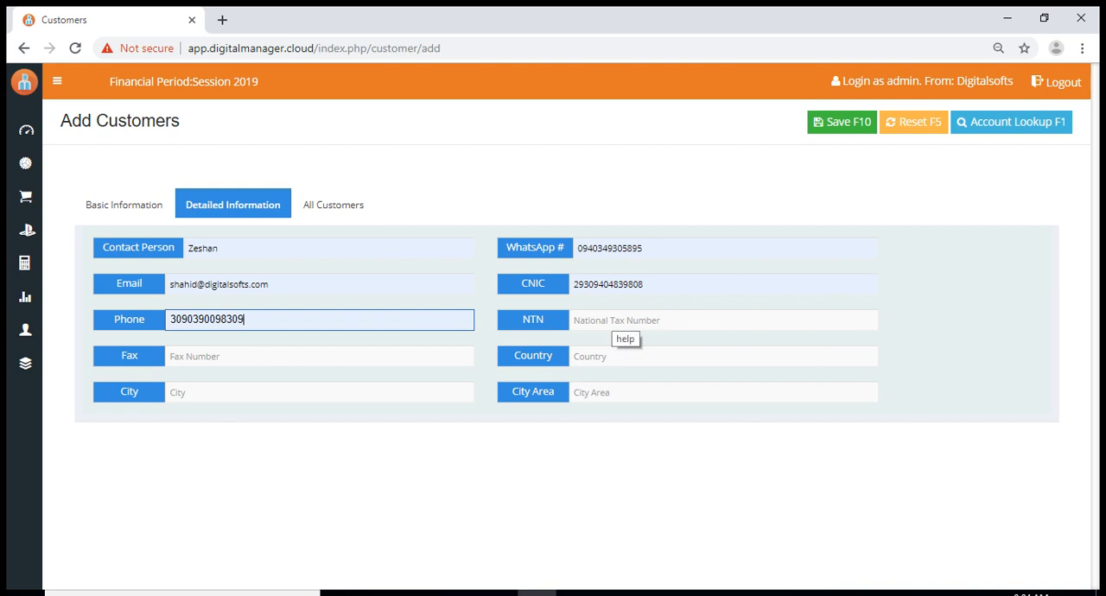
{"action": "left_click", "coordinate": [613, 322]}
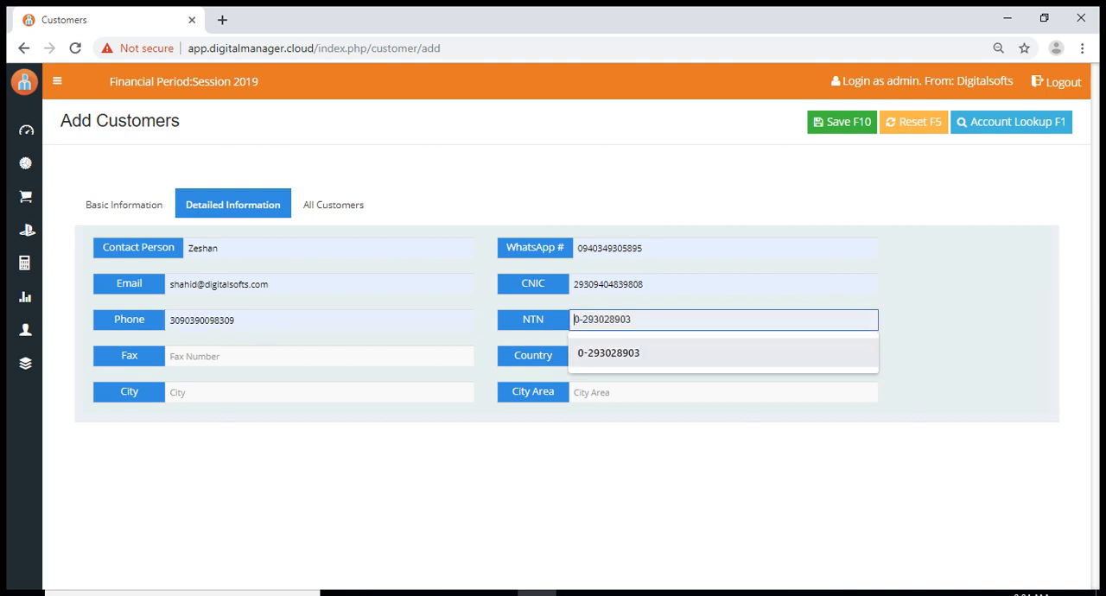
{"action": "left_click", "coordinate": [608, 352]}
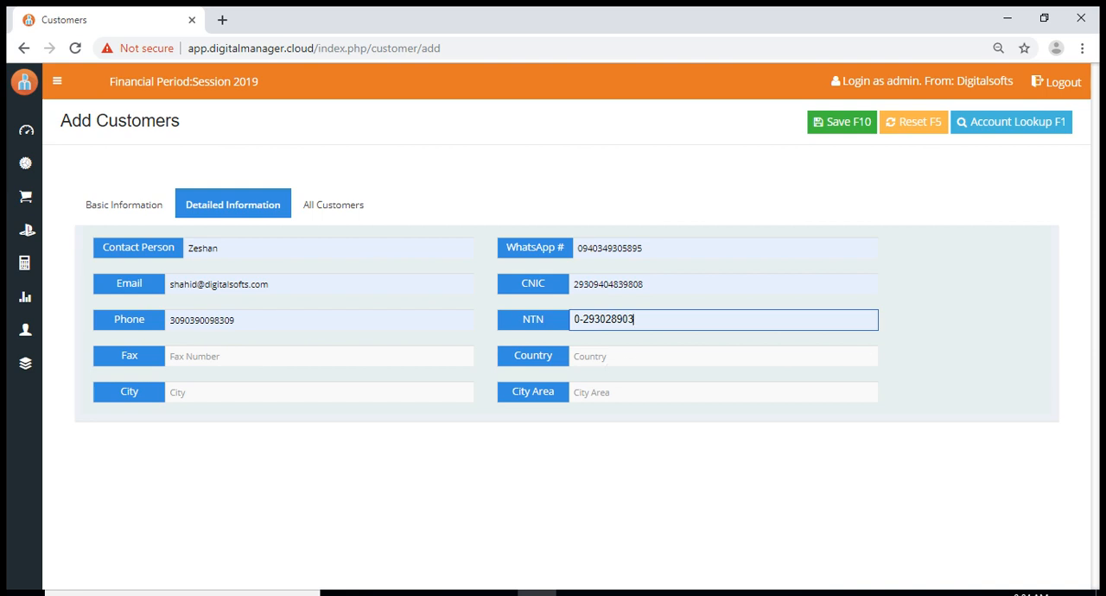
Fill in the customer's fax number from the suggested entry and set the country to pakistan
{"action": "left_click", "coordinate": [212, 356]}
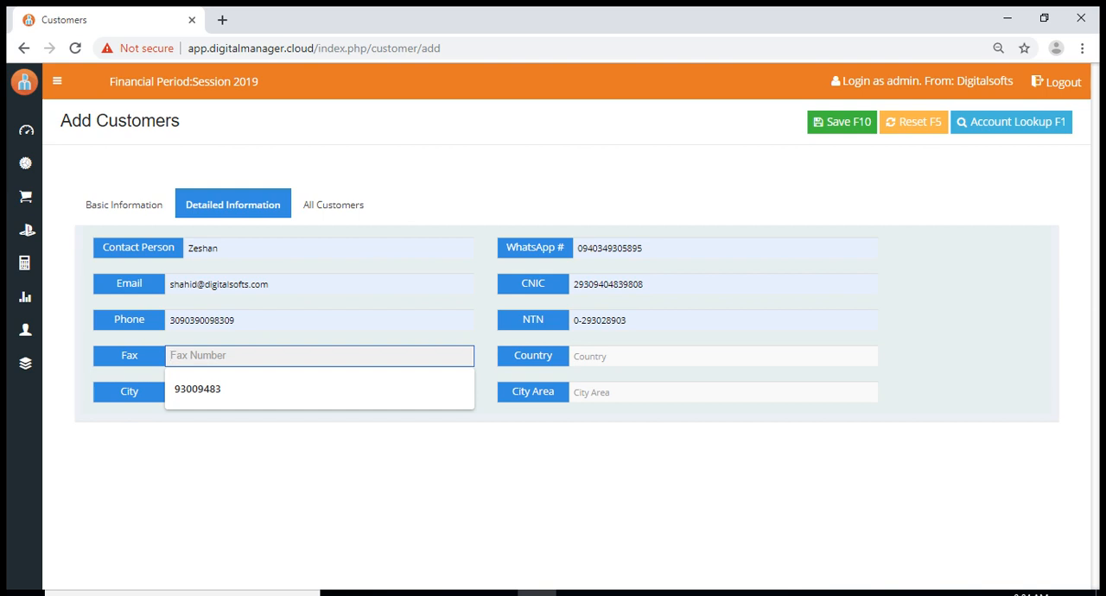
{"action": "key", "text": "Down"}
{"action": "key", "text": "Return"}
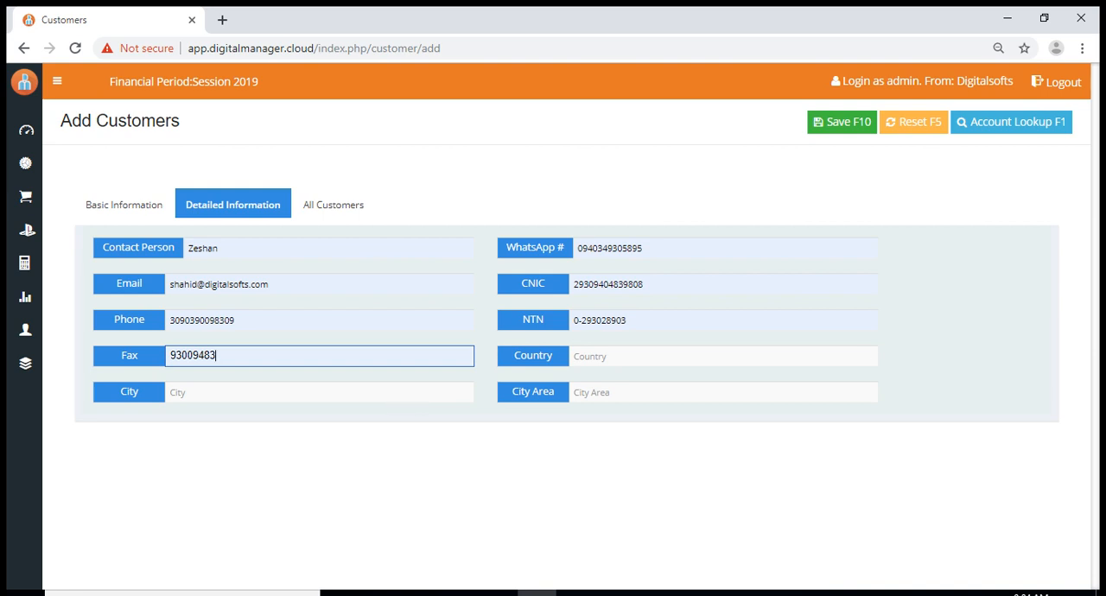
{"action": "left_click", "coordinate": [691, 356]}
{"action": "key", "text": "Down"}
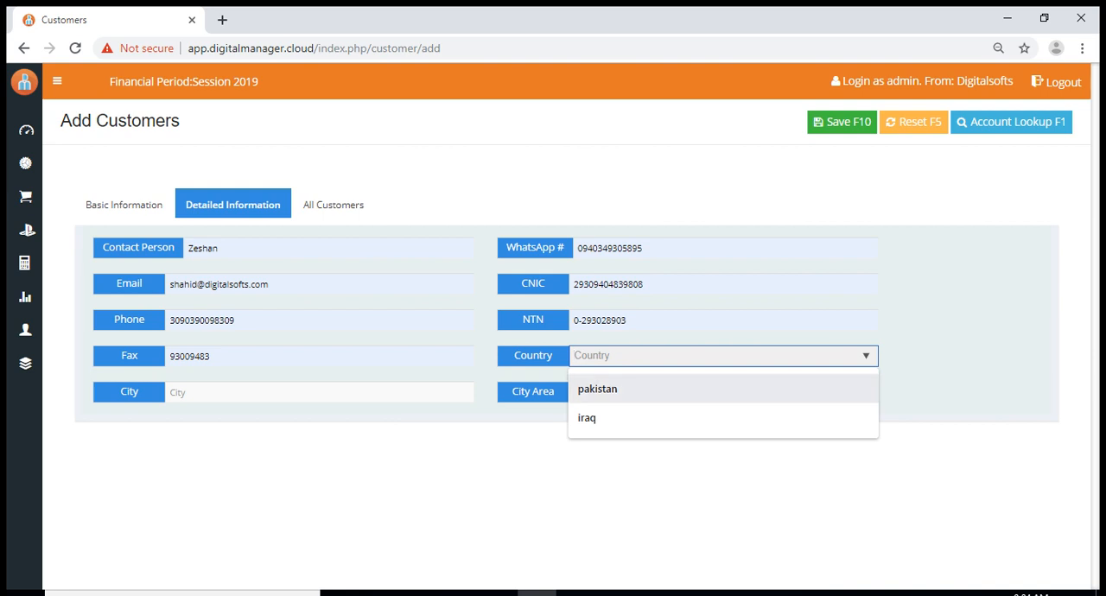
{"action": "key", "text": "Return"}
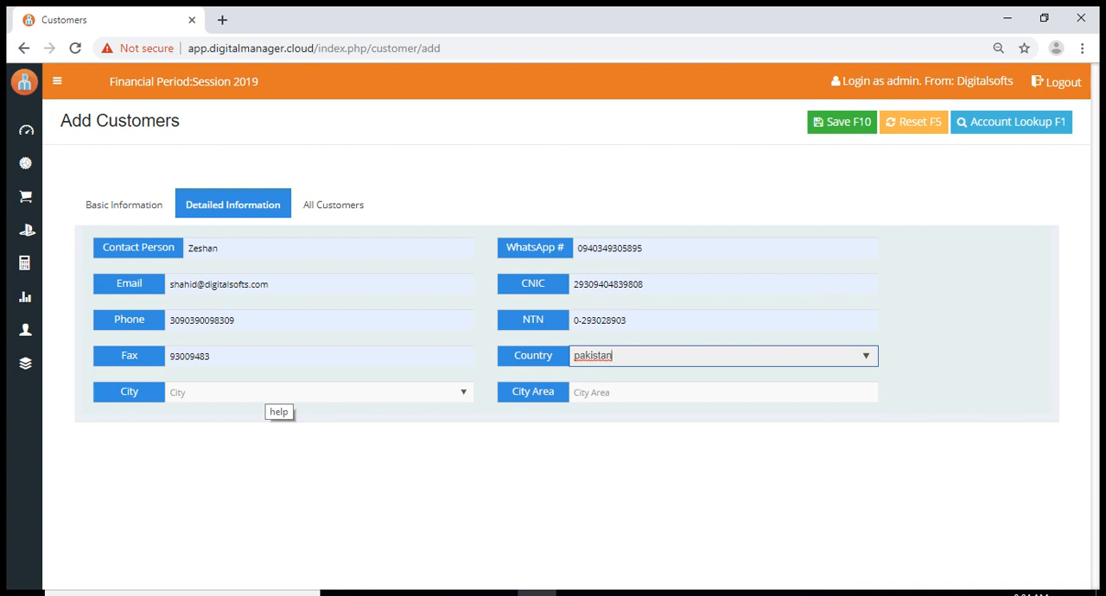
Set the customer's city to faisalabad and the city area to Gulberg
{"action": "left_click", "coordinate": [275, 394]}
{"action": "key", "text": "Down"}
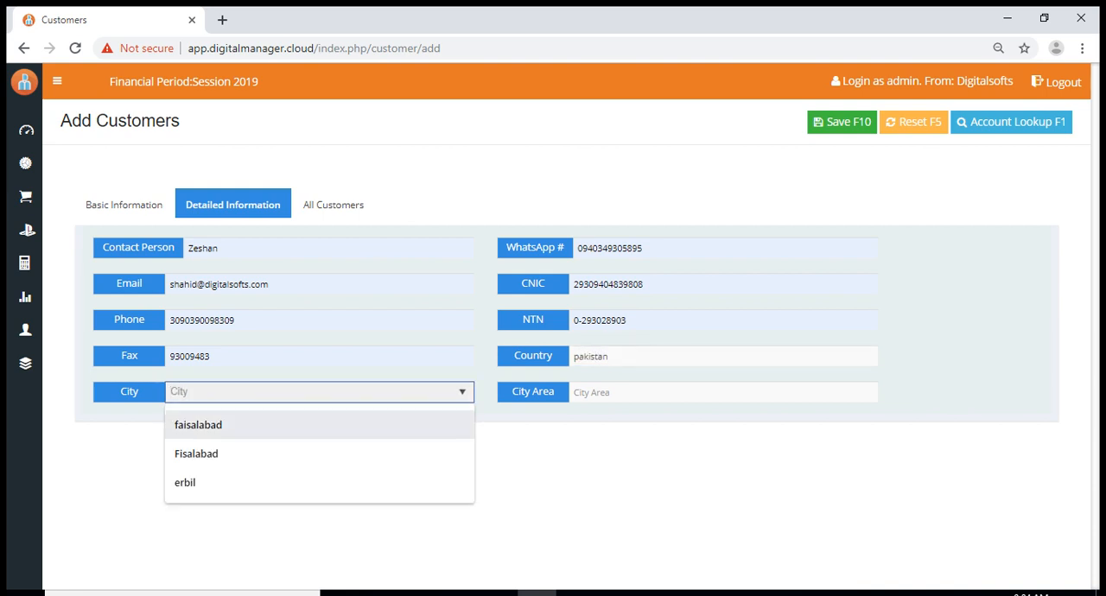
{"action": "key", "text": "Return"}
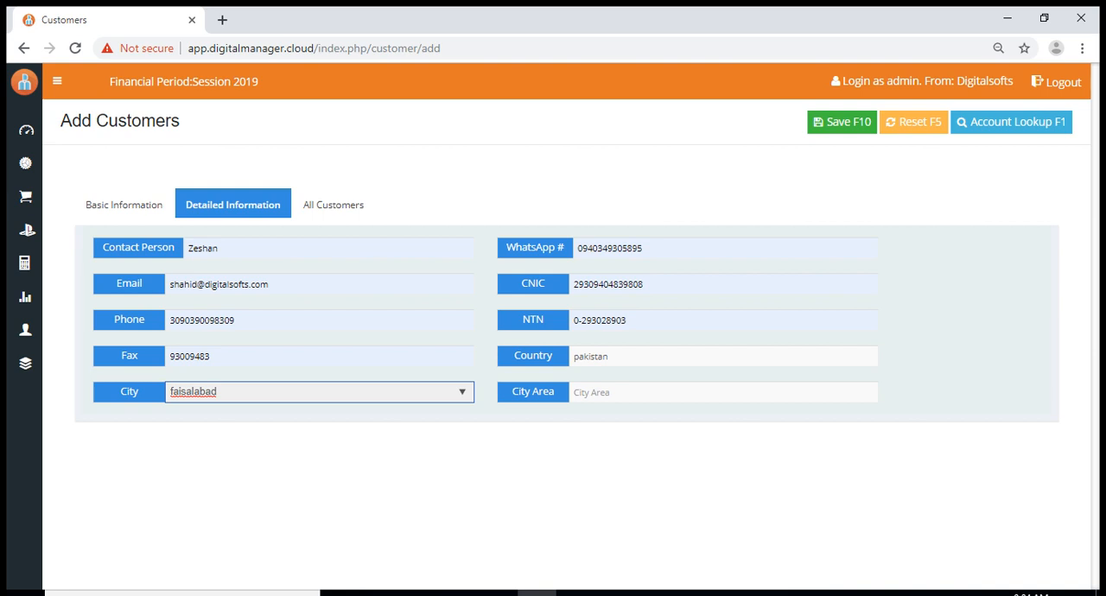
{"action": "left_click", "coordinate": [596, 393]}
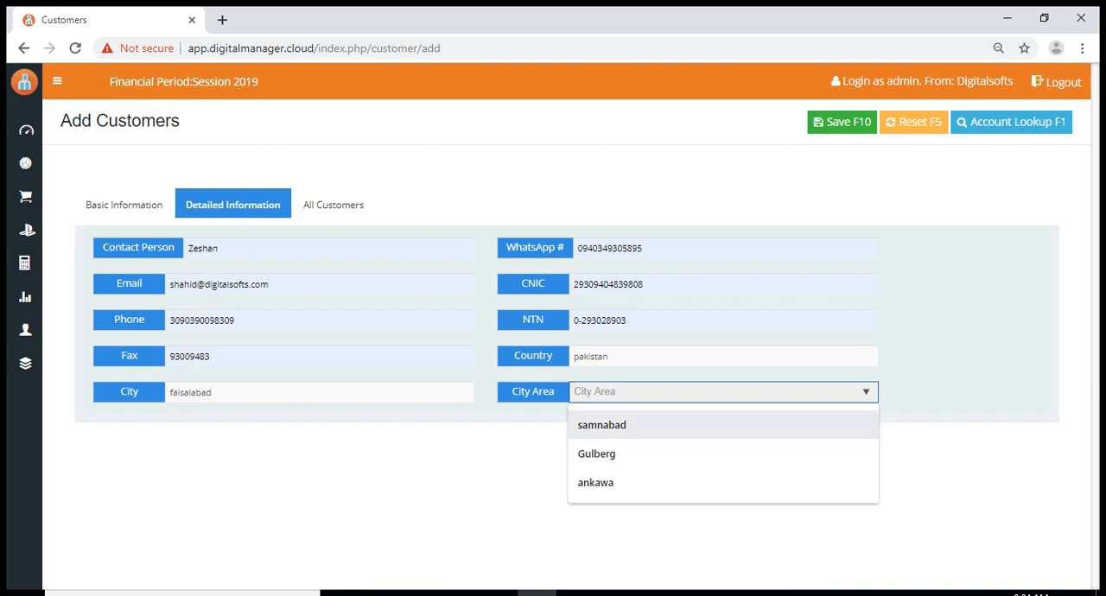
{"action": "left_click", "coordinate": [596, 453]}
{"action": "left_click", "coordinate": [596, 456]}
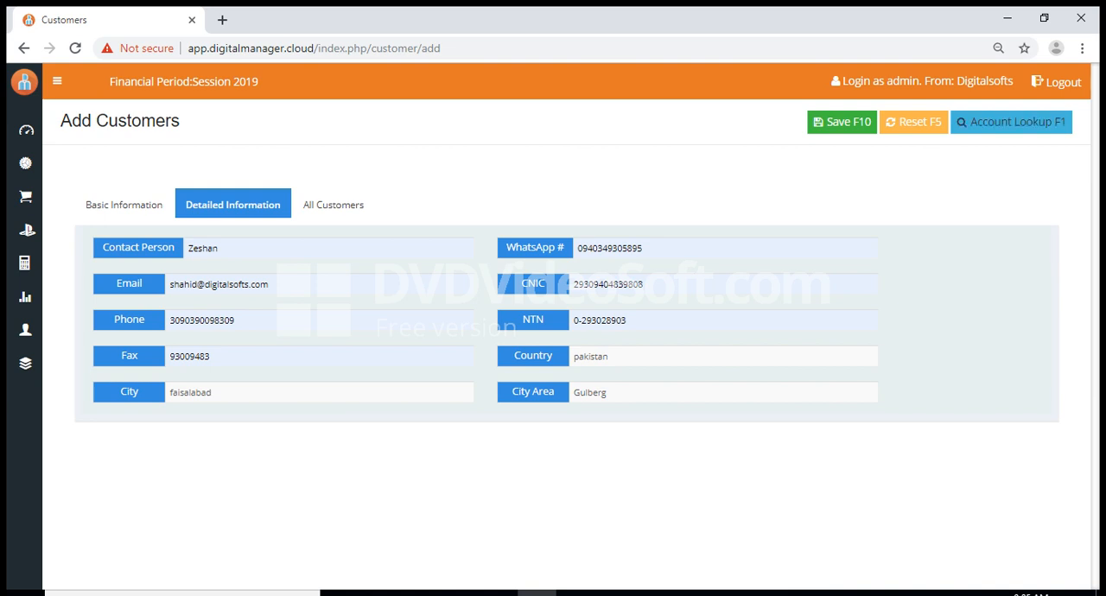
View the list of existing parties in the account lookup and close it without selecting one
{"action": "left_click", "coordinate": [1011, 122]}
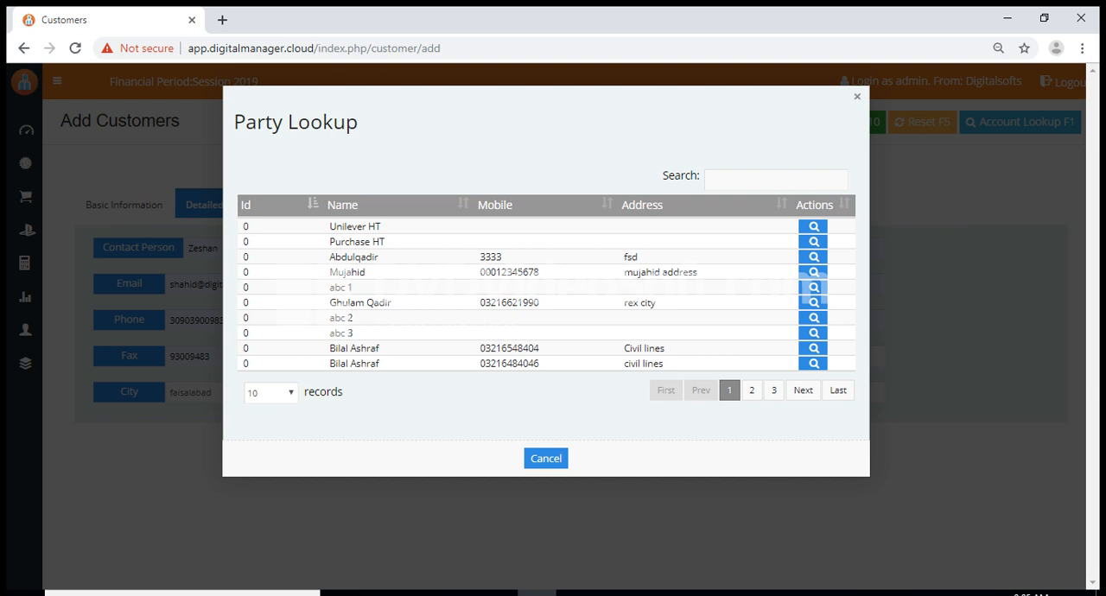
{"action": "left_click", "coordinate": [857, 96]}
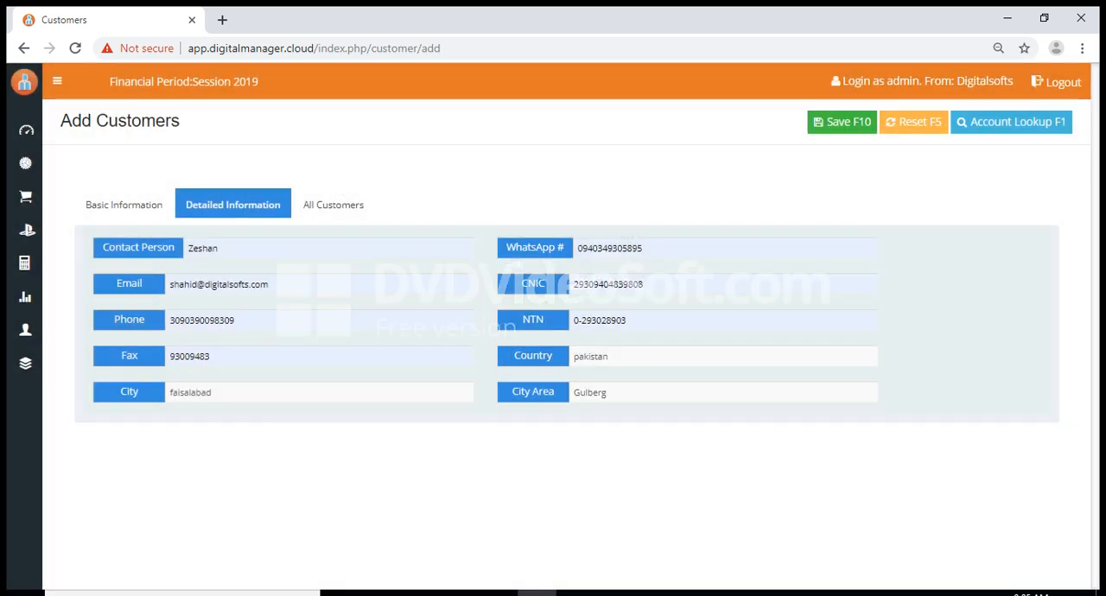
Save the new customer account and acknowledge the confirmation message
{"action": "key", "text": "F10"}
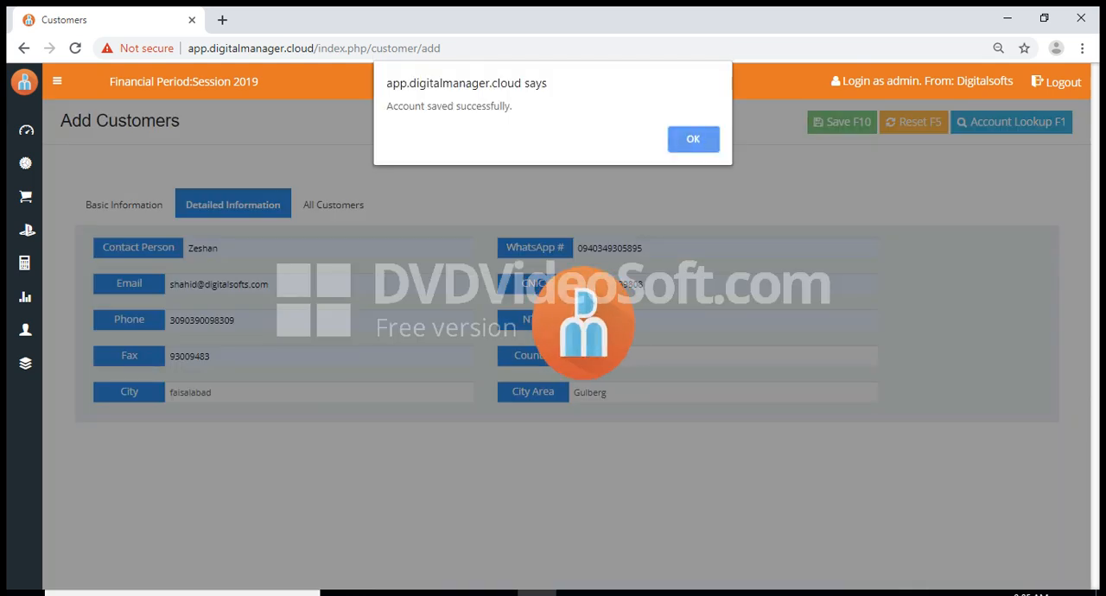
{"action": "key", "text": "Return"}
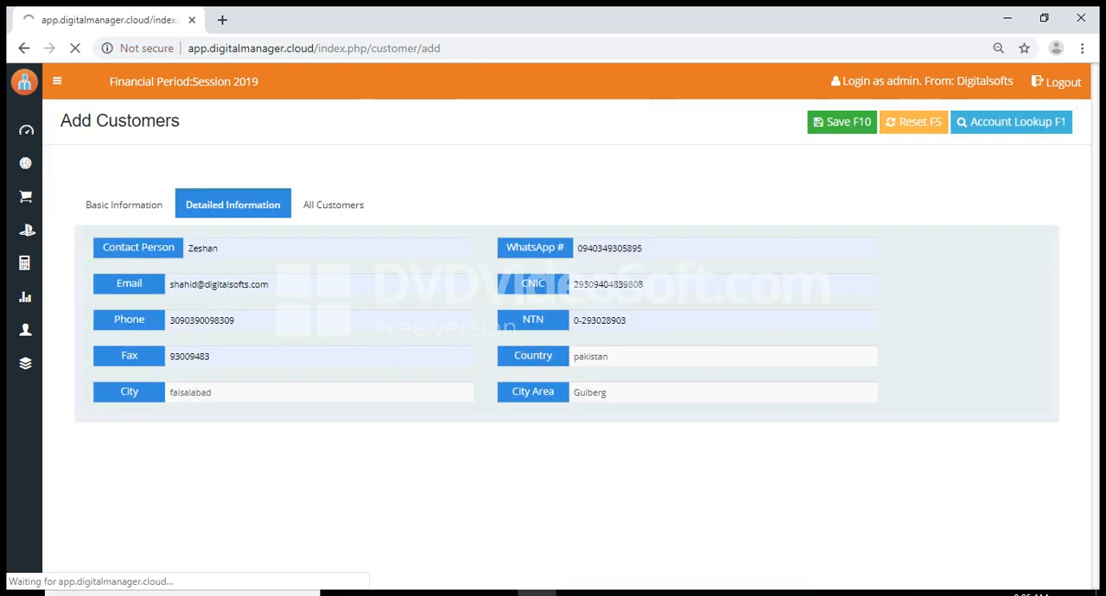